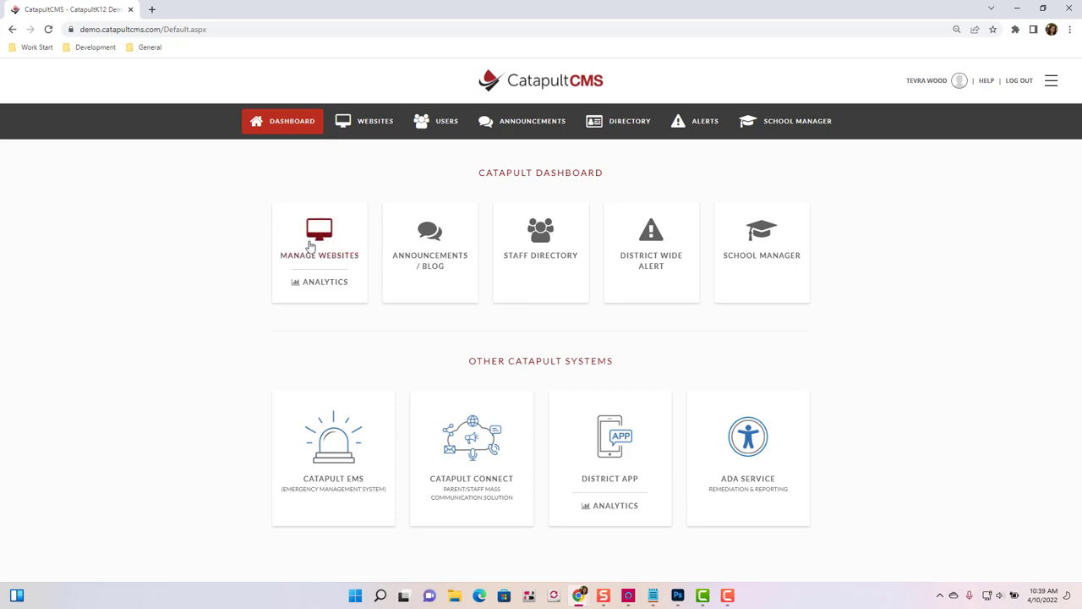
# - Open the website in the page editor and load the Our Mission page under About for editing
pyautogui.click(367, 126)
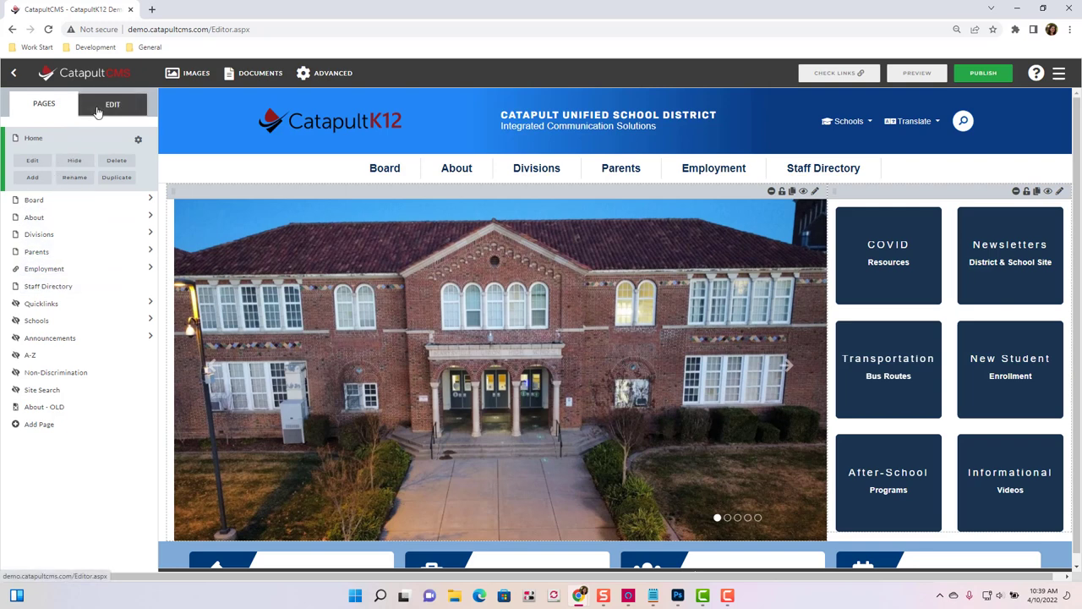
pyautogui.click(98, 111)
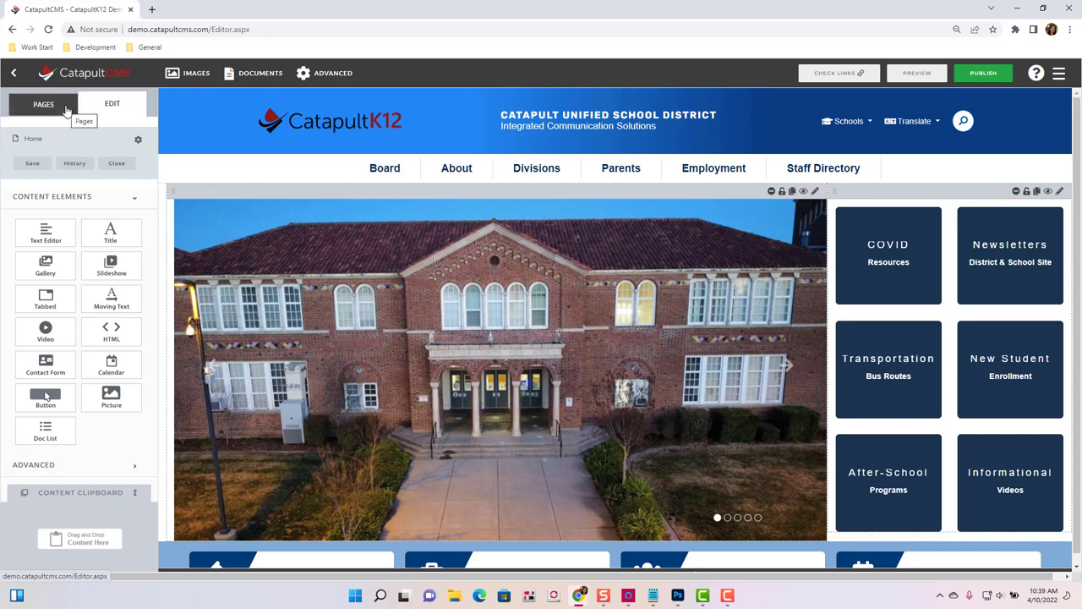
pyautogui.click(66, 111)
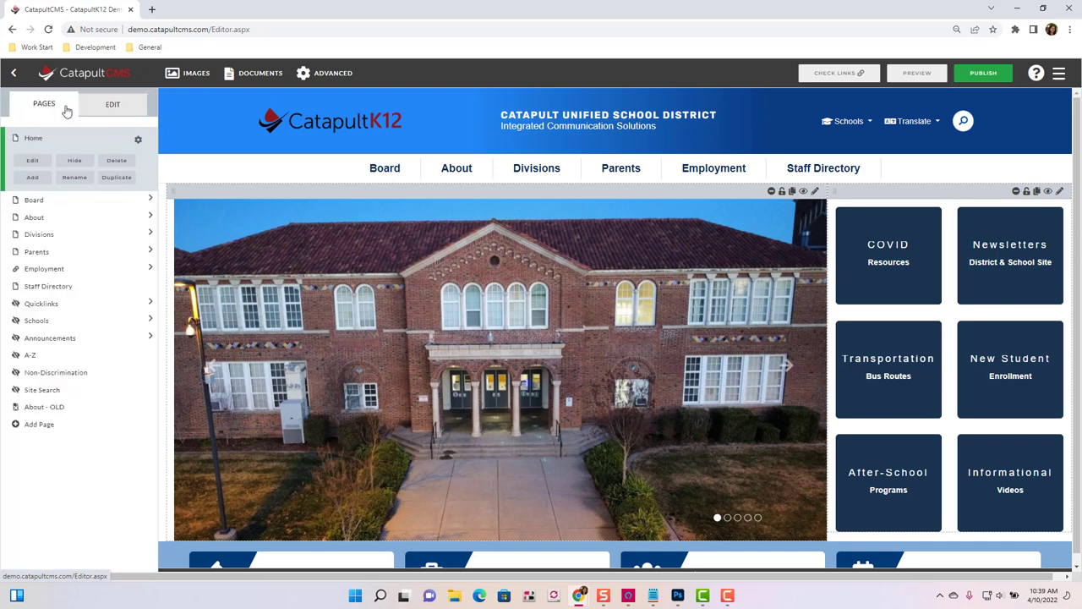
pyautogui.moveTo(463, 182)
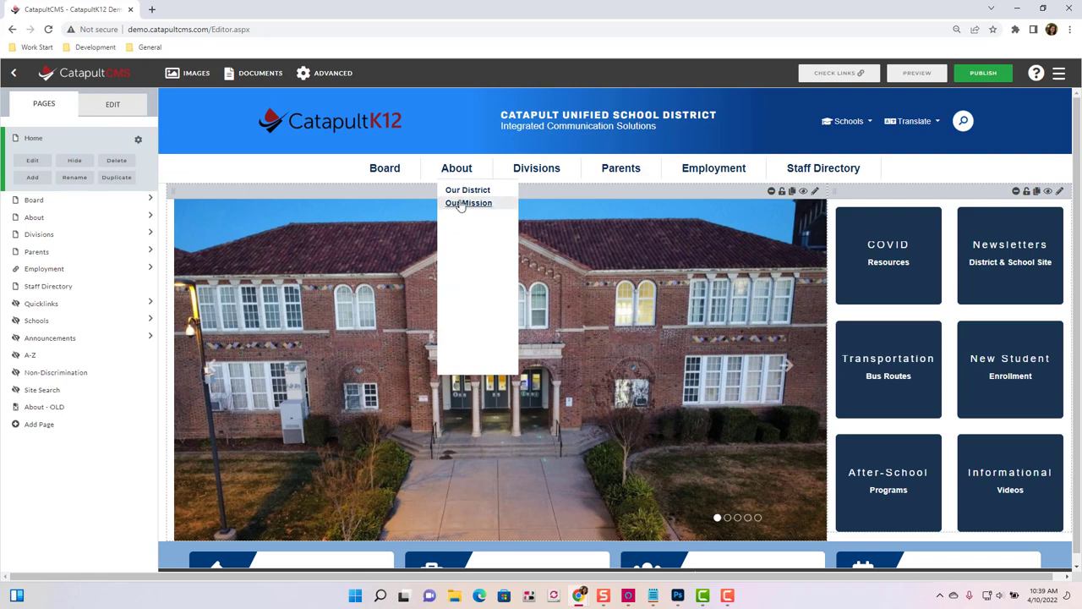
pyautogui.click(465, 203)
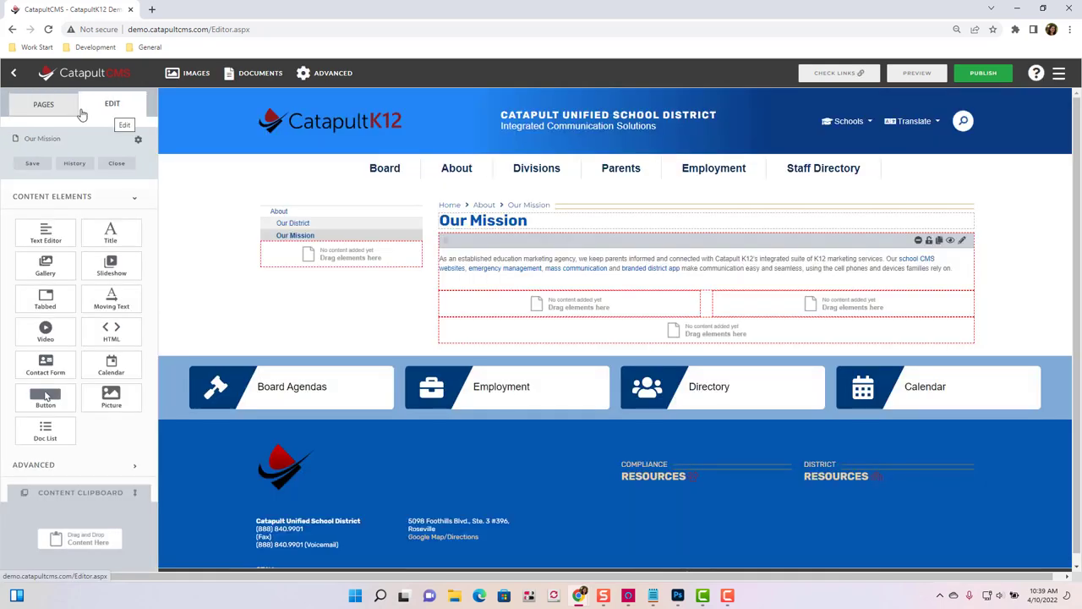
pyautogui.click(31, 113)
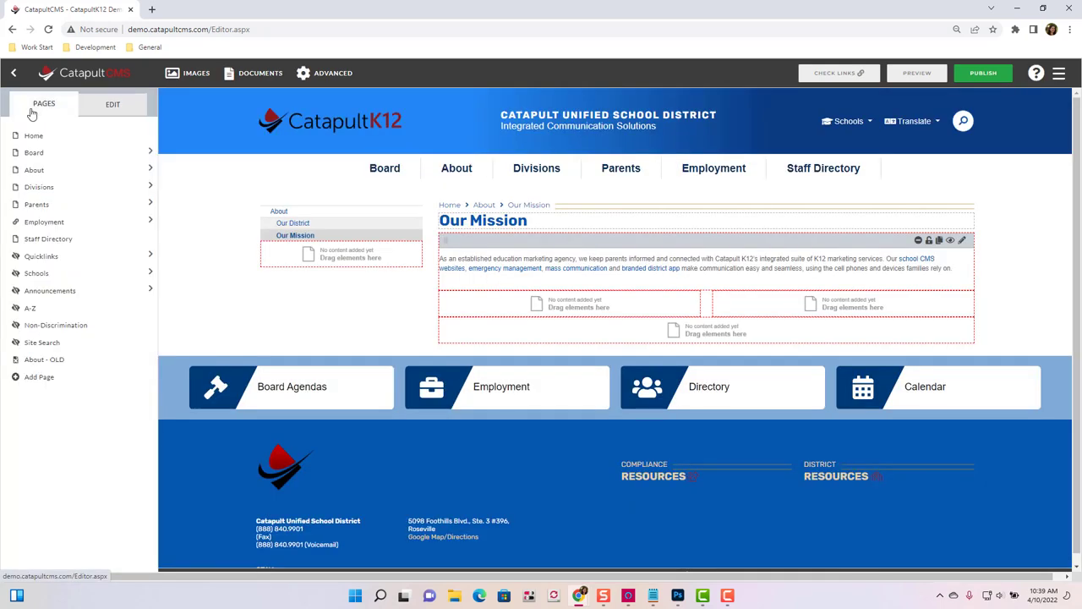
pyautogui.click(106, 105)
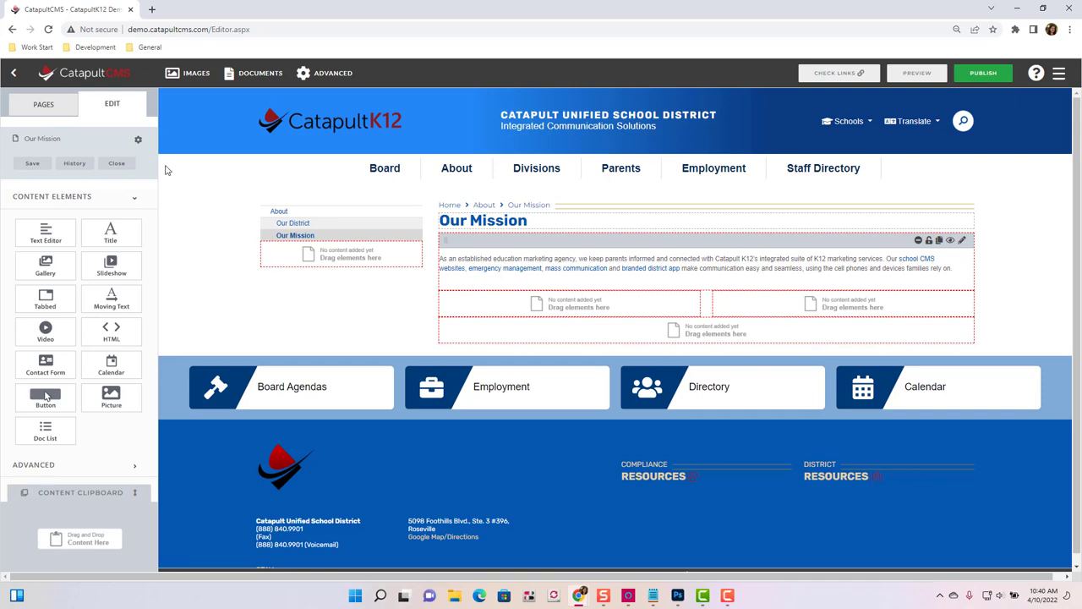
# - Try to switch the Our Mission page's template to layout-full in its advanced page properties
pyautogui.click(138, 142)
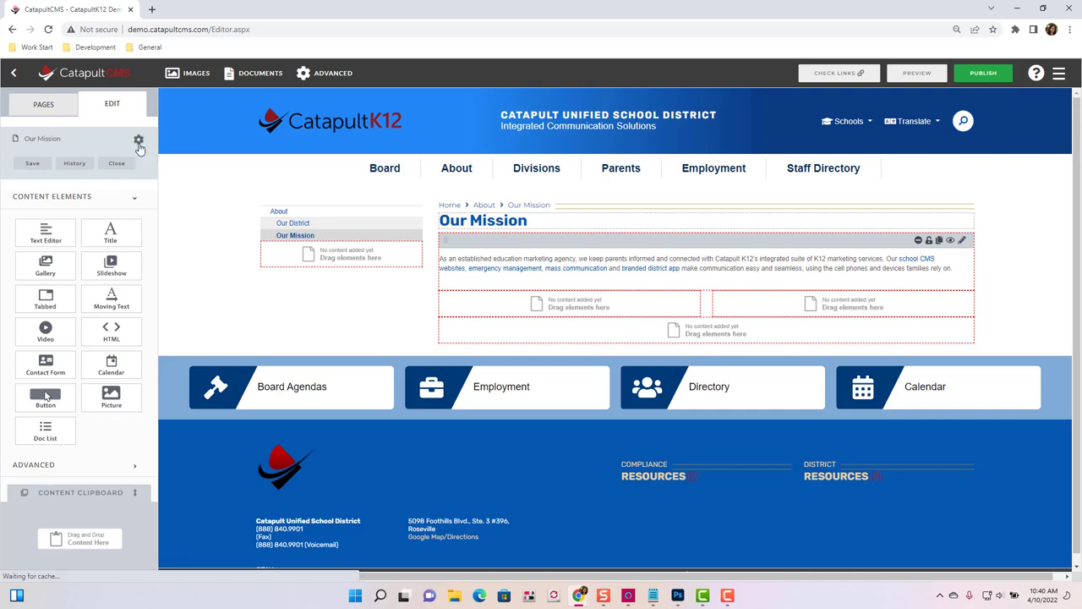
pyautogui.click(457, 205)
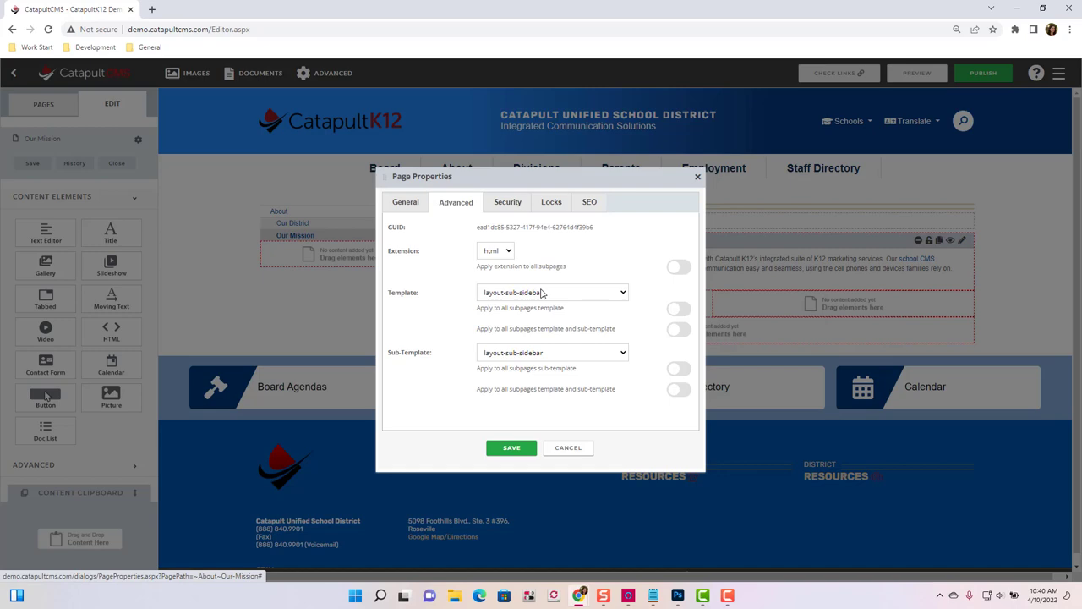
pyautogui.click(542, 292)
pyautogui.click(535, 318)
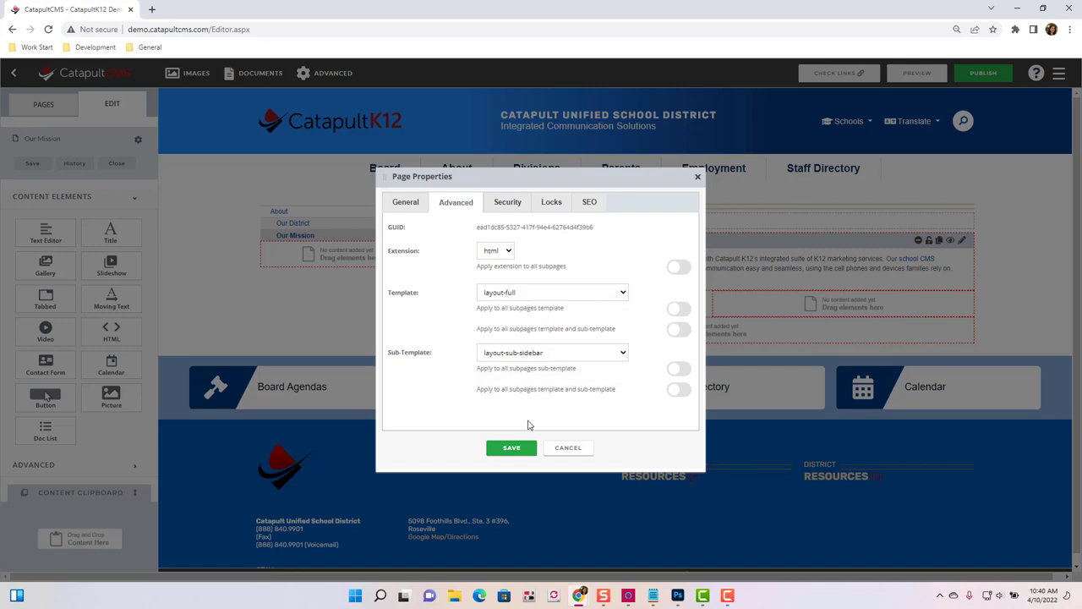
pyautogui.click(512, 447)
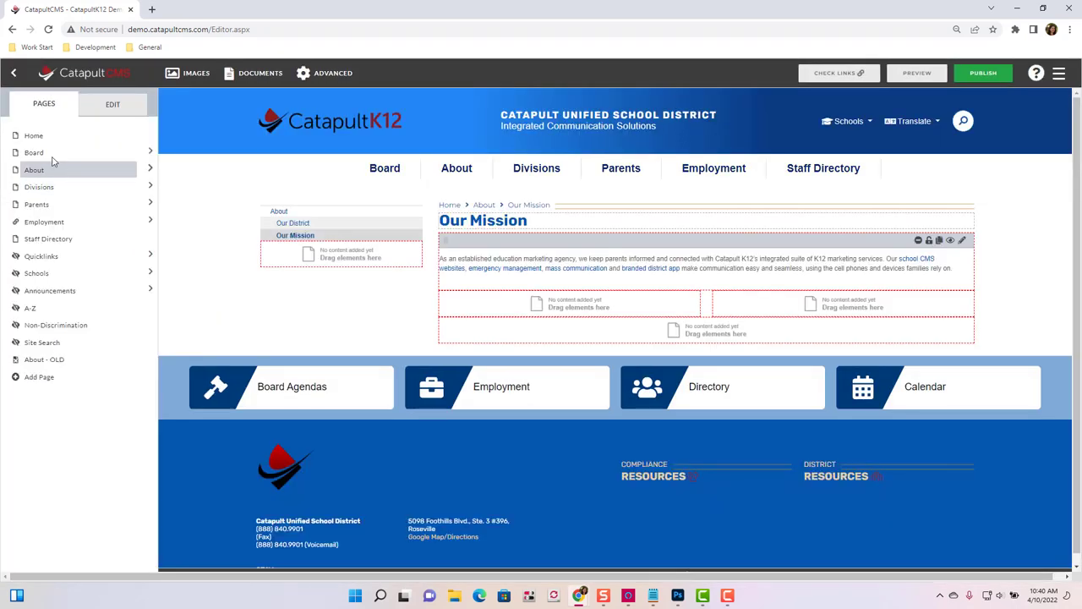
# - Reopen the Our Mission page and place a Text Editor above the existing text, a Gallery in the left column and a Slideshow in the right column
pyautogui.moveTo(454, 169)
pyautogui.click(461, 208)
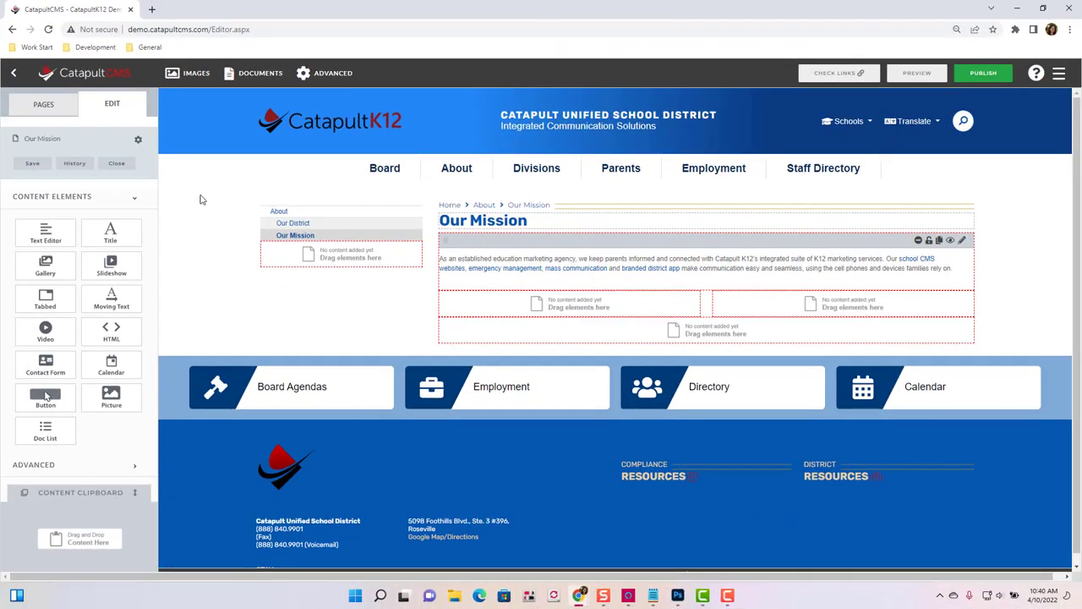
pyautogui.moveTo(46, 230); pyautogui.dragTo(493, 246)
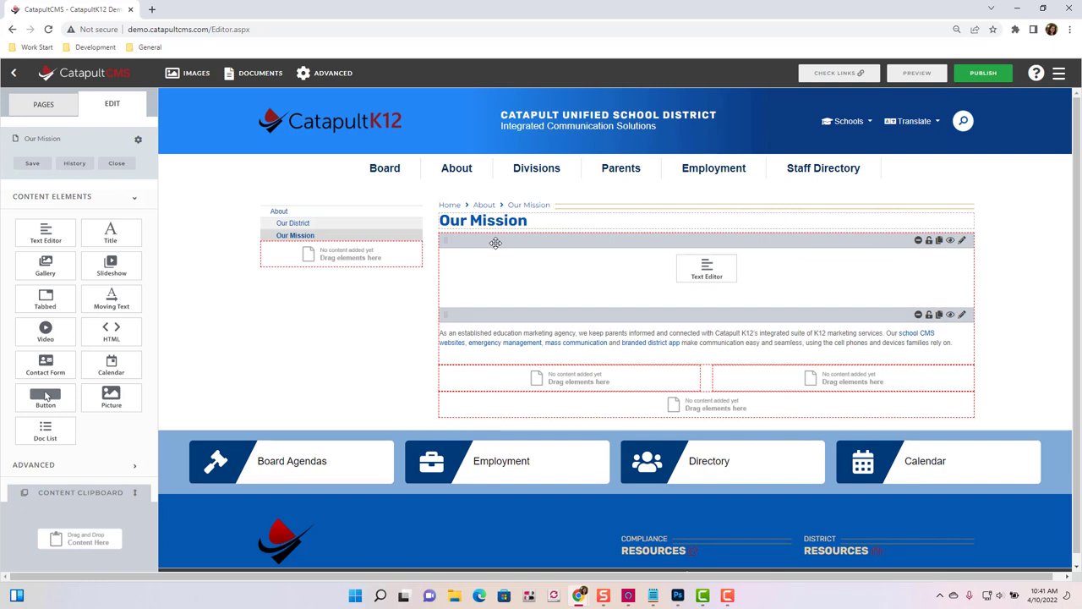
pyautogui.moveTo(46, 267); pyautogui.dragTo(507, 381)
pyautogui.moveTo(111, 267); pyautogui.dragTo(766, 387)
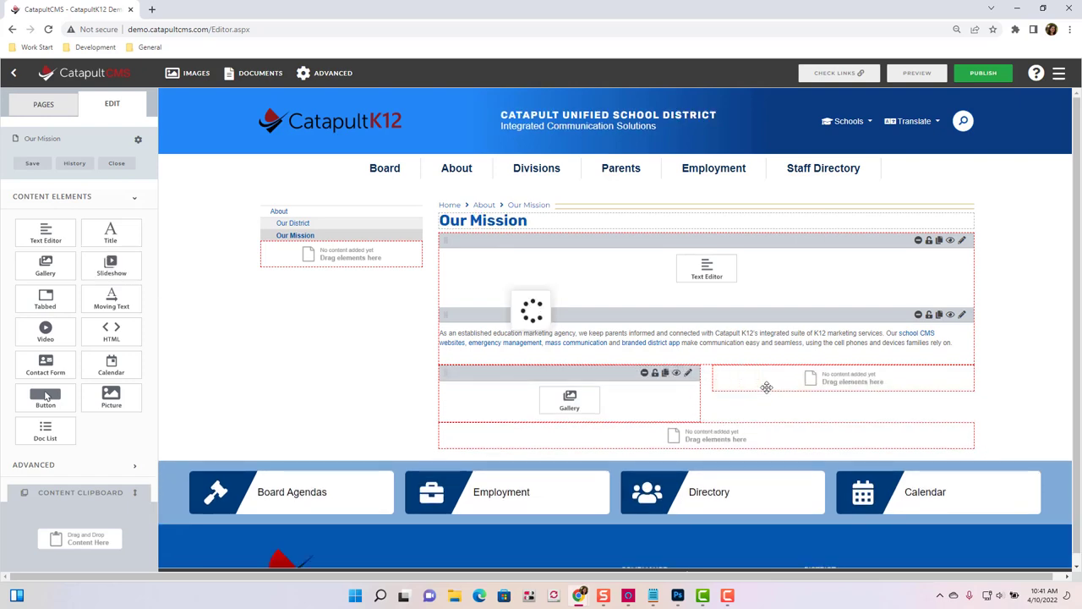
pyautogui.moveTo(45, 398); pyautogui.dragTo(505, 424)
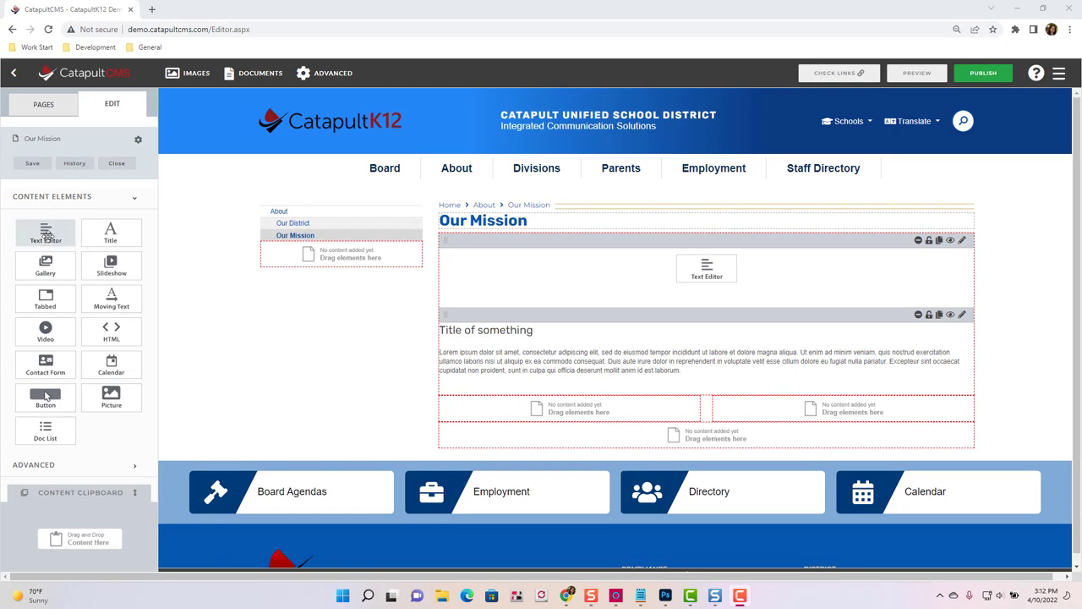
# - Add a Text Editor to the sidebar, a Gallery with a Doc List below it in the left column, and a Slideshow in the right column
pyautogui.moveTo(46, 233); pyautogui.dragTo(351, 254)
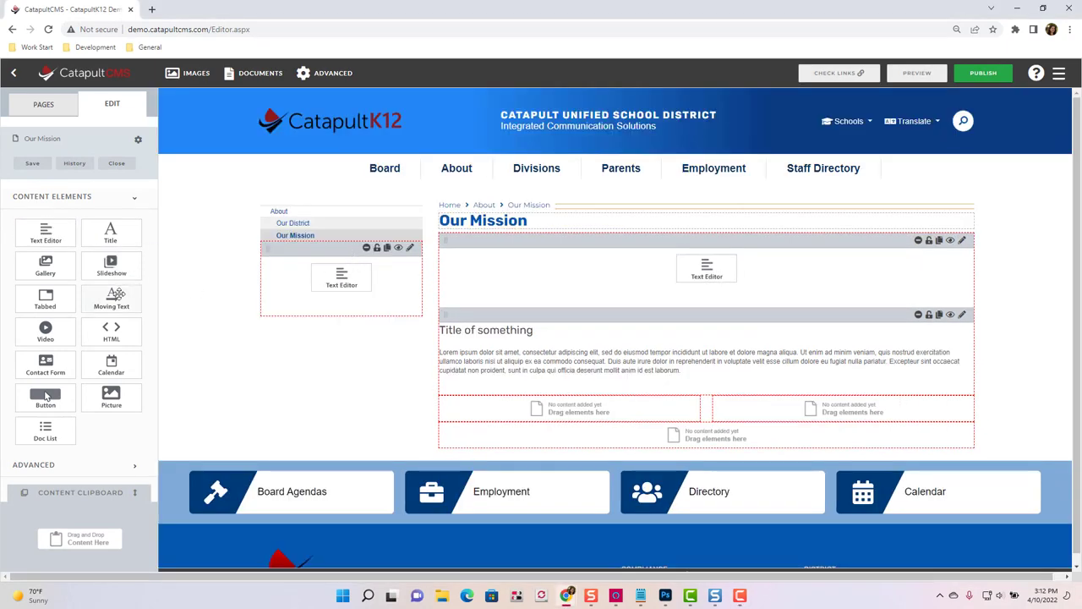
pyautogui.moveTo(46, 267); pyautogui.dragTo(528, 413)
pyautogui.moveTo(106, 265); pyautogui.dragTo(819, 412)
pyautogui.moveTo(44, 438); pyautogui.dragTo(613, 444)
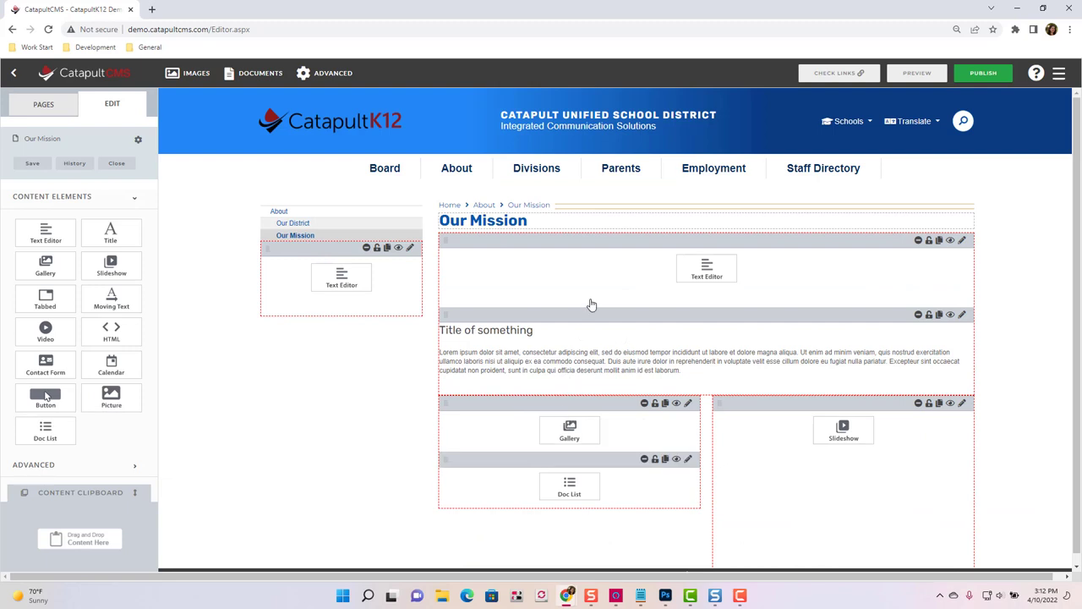
# - Append "hello." to the "Title of something" text, save it, and move that block into the sidebar below the Text Editor
pyautogui.click(584, 339)
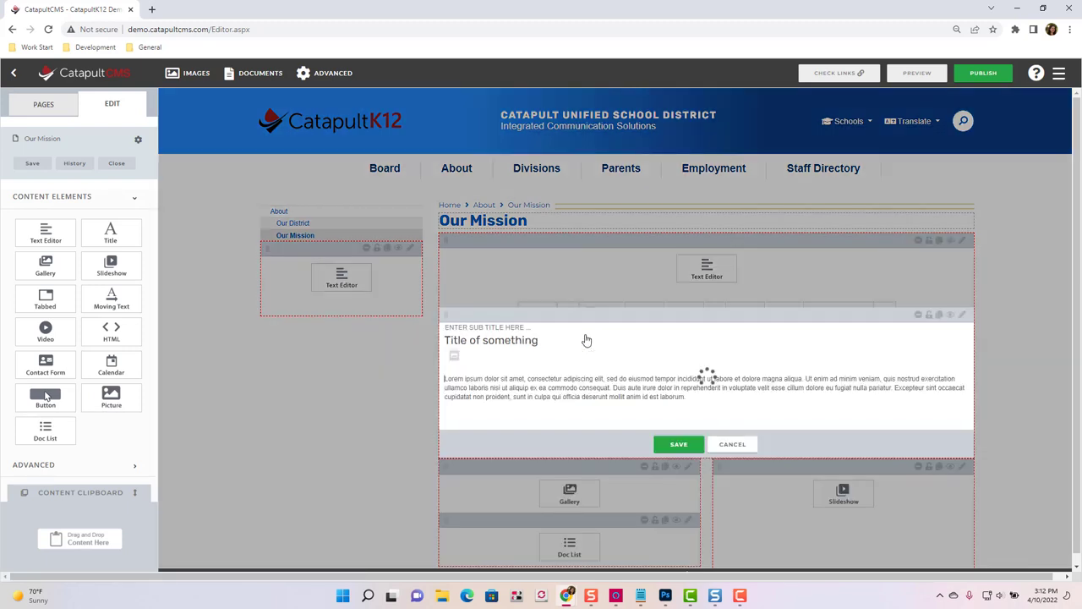
pyautogui.scroll(-2, 695, 488)
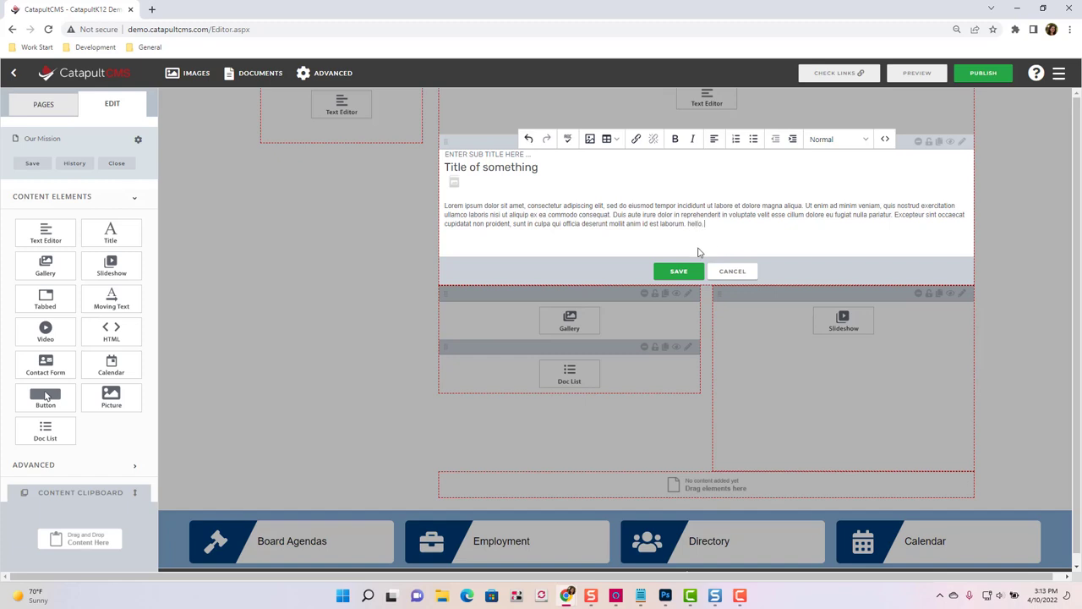
pyautogui.click(664, 273)
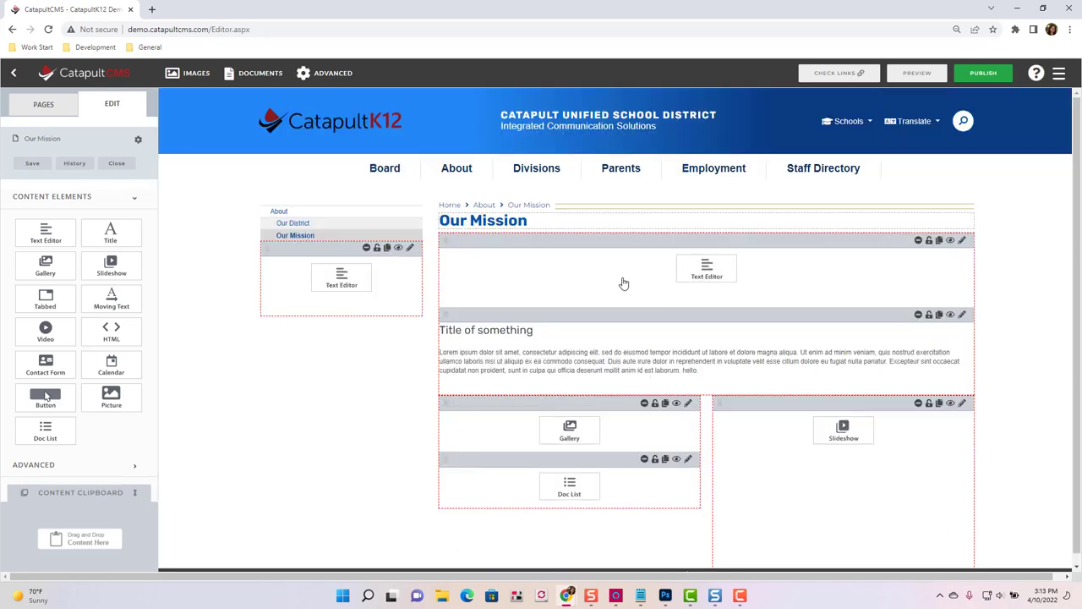
pyautogui.moveTo(528, 313); pyautogui.dragTo(343, 312)
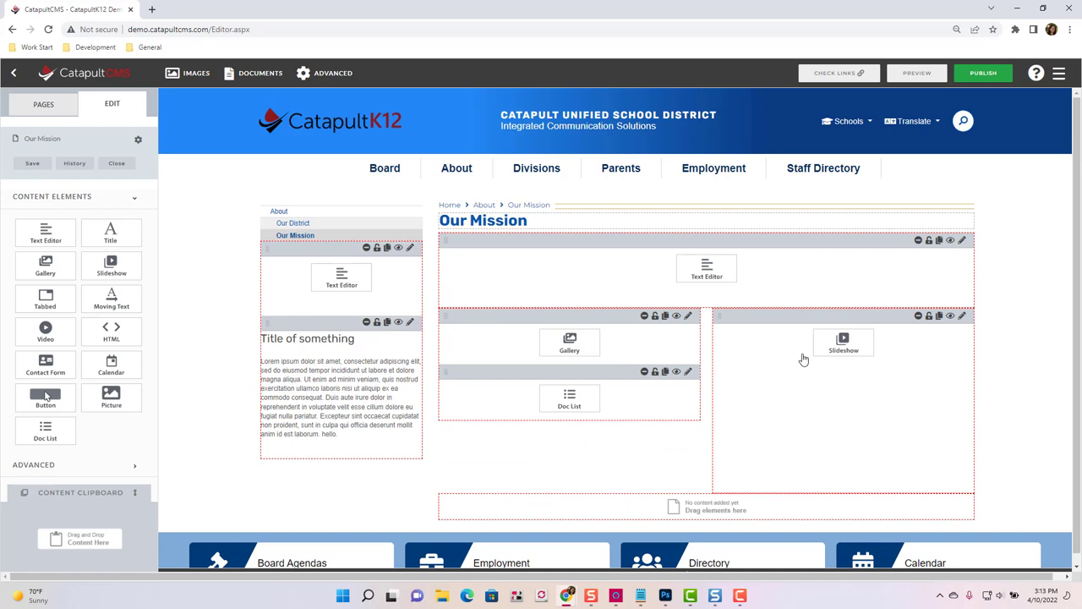
# - Add the four AdobeStock images from the 00_SPOTLIGHT folder to the Gallery element
pyautogui.doubleClick(640, 355)
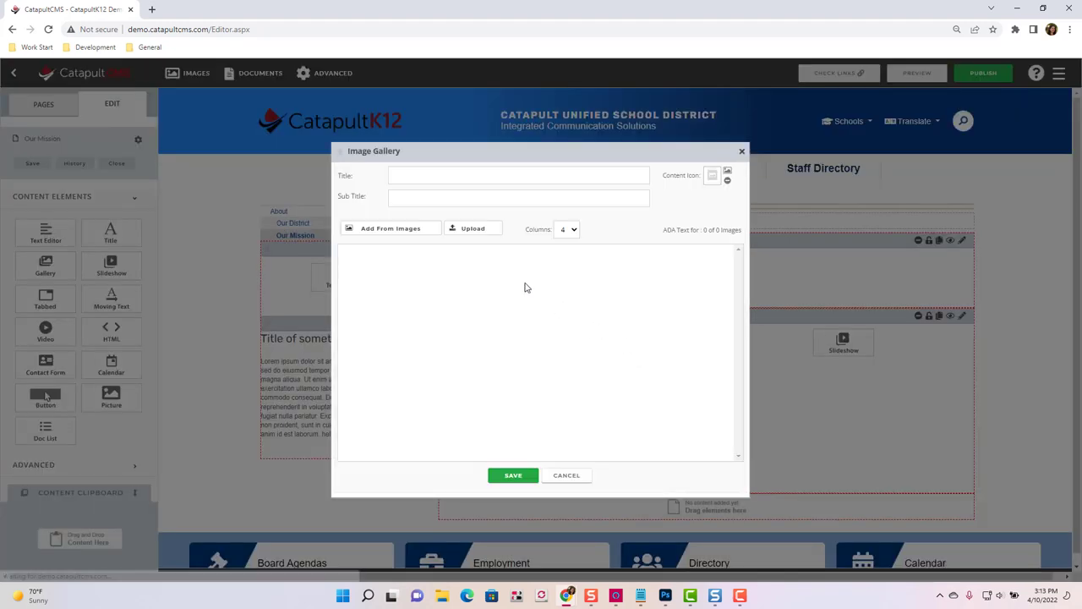
pyautogui.click(425, 231)
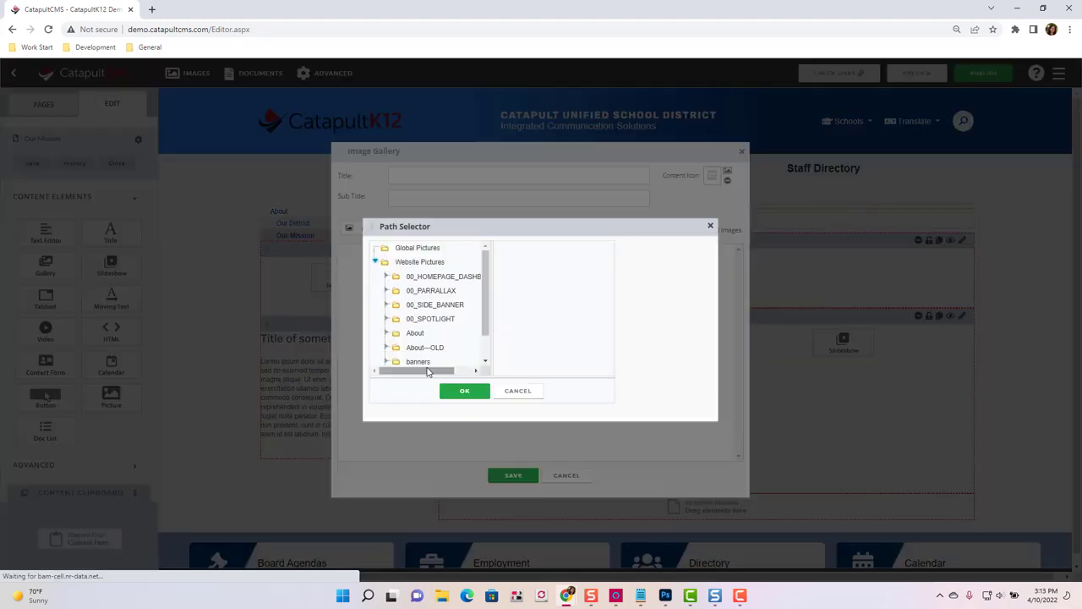
pyautogui.click(429, 318)
pyautogui.click(386, 319)
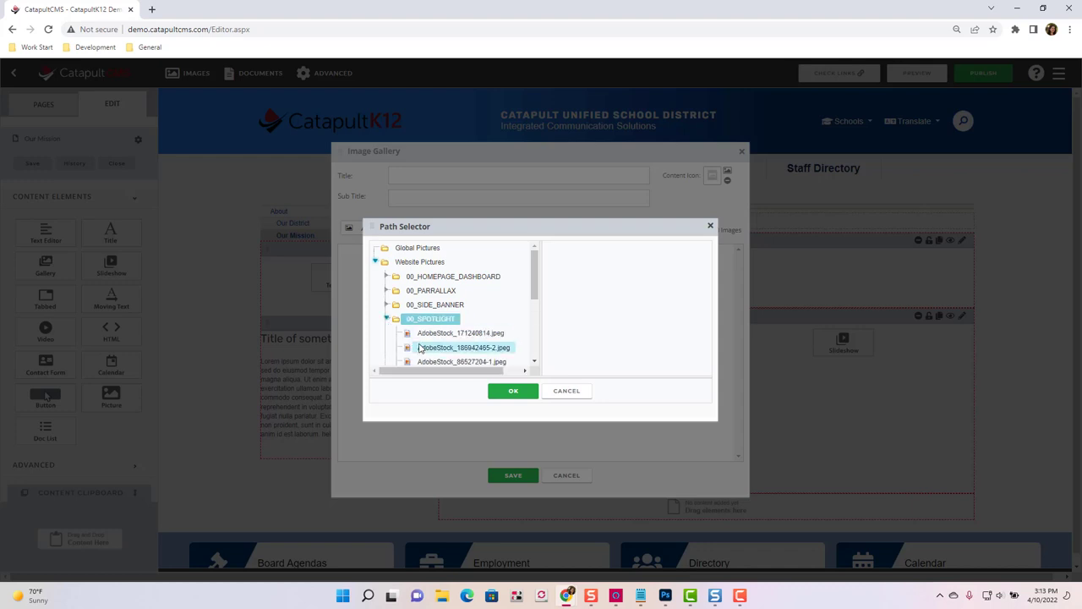
pyautogui.click(423, 347)
pyautogui.scroll(-2, 429, 355)
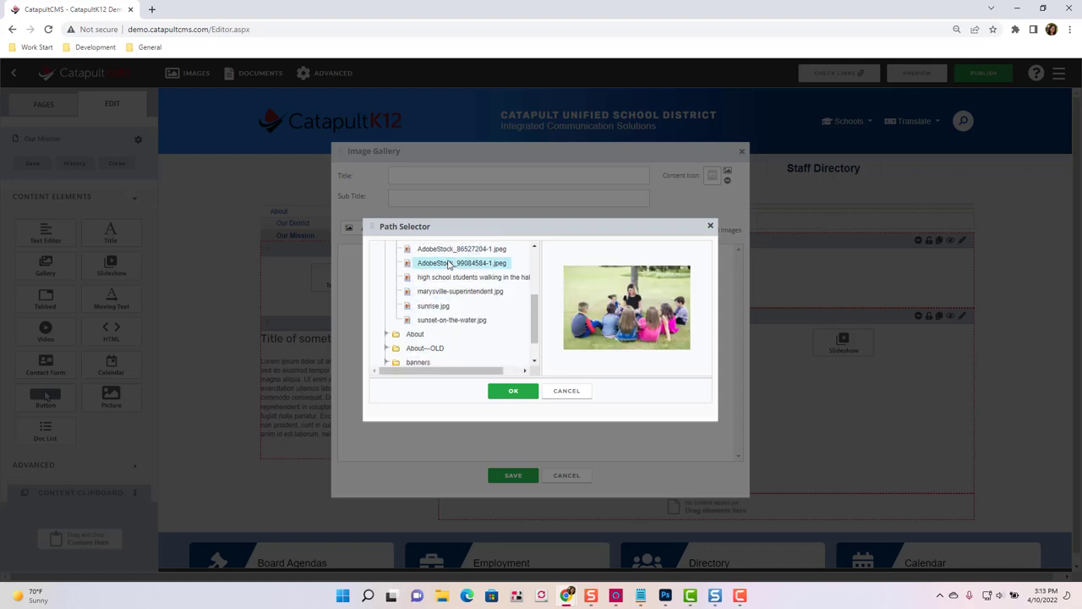
pyautogui.keyDown('ctrl'); pyautogui.click(448, 249); pyautogui.keyUp('ctrl')
pyautogui.click(508, 391)
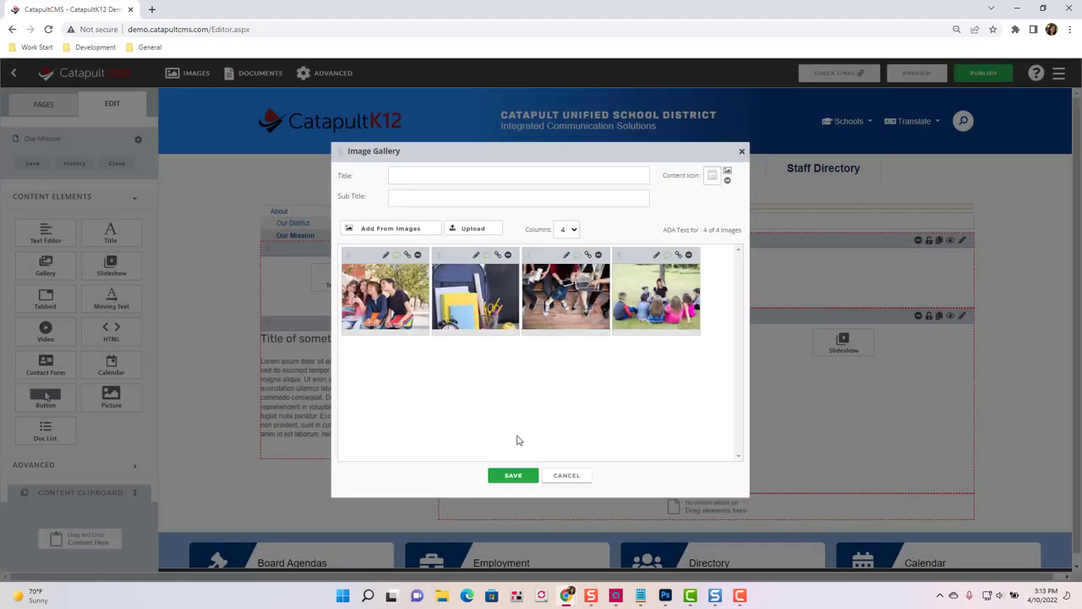
# - Edit the first gallery image with brightness 23, saturation 11, contrast 28 and a radial focus on the students, and save it
pyautogui.click(386, 254)
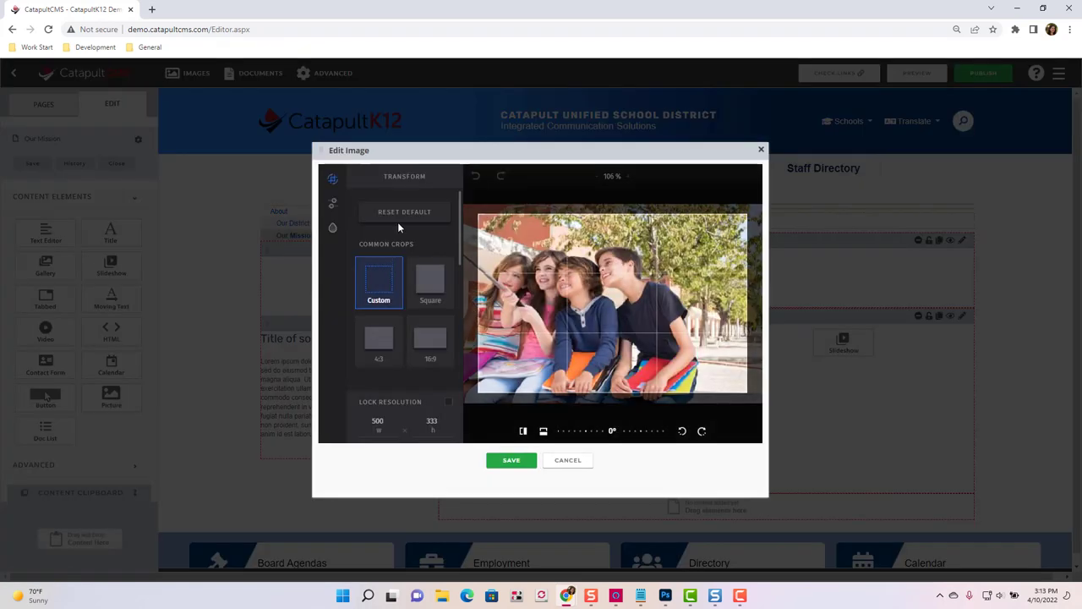
pyautogui.click(337, 213)
pyautogui.moveTo(389, 275); pyautogui.dragTo(391, 323)
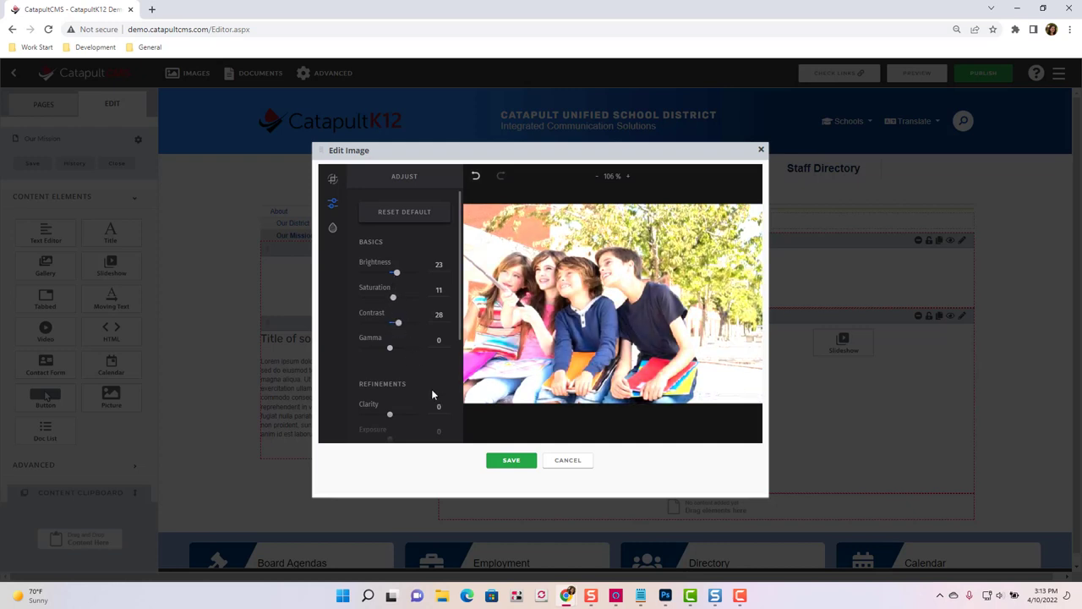
pyautogui.click(333, 228)
pyautogui.click(405, 267)
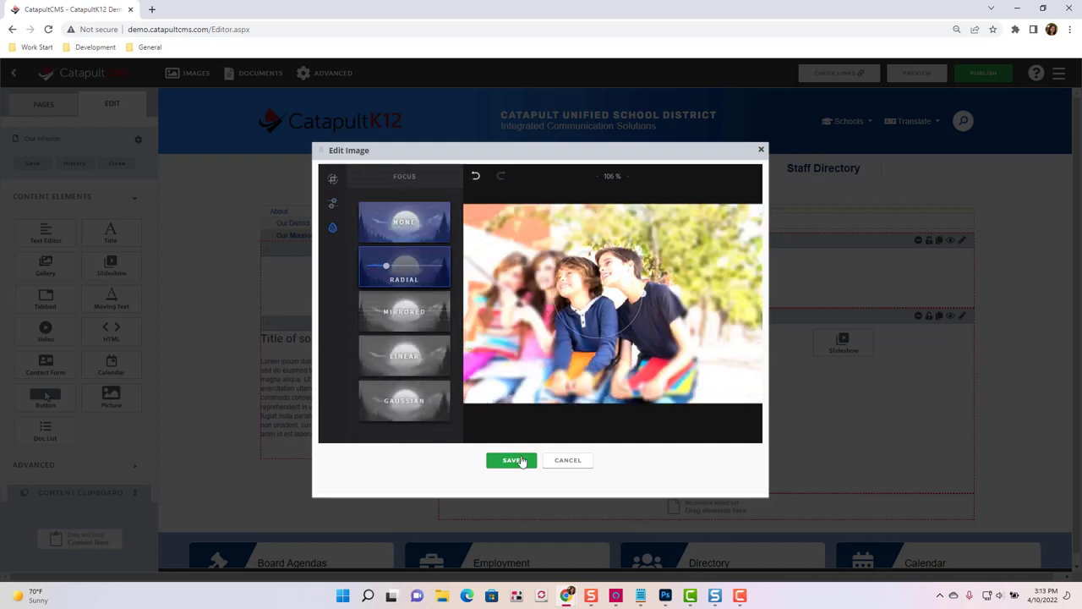
pyautogui.moveTo(649, 295); pyautogui.dragTo(668, 323)
pyautogui.click(524, 461)
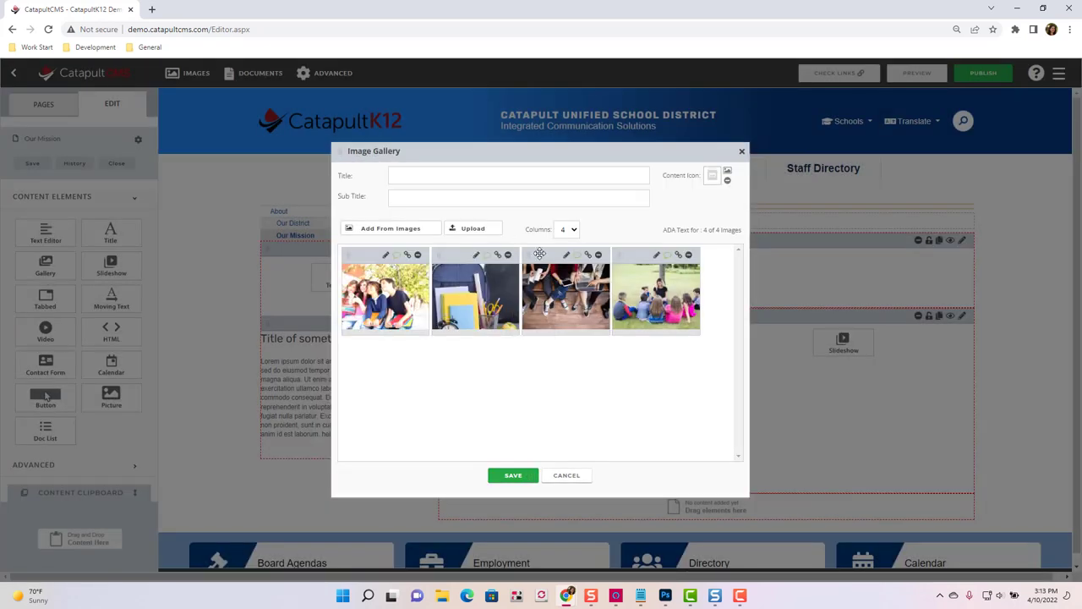
# - Reorder the gallery so the laptop photo comes first, followed by the edited student photo and the backpack photo
pyautogui.moveTo(541, 258); pyautogui.dragTo(461, 262)
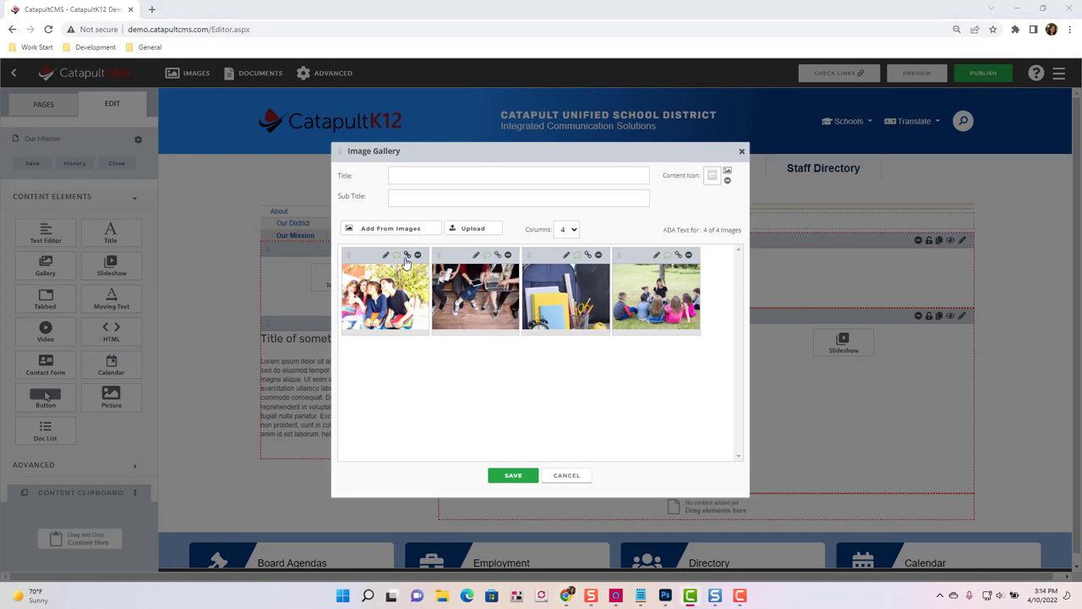
pyautogui.moveTo(406, 256); pyautogui.dragTo(487, 261)
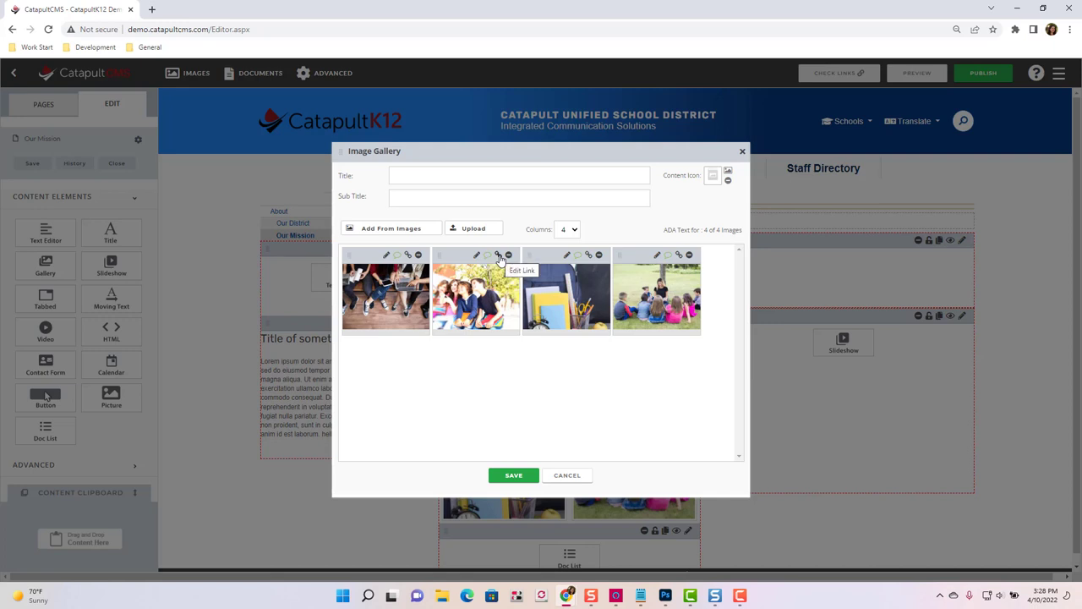
# - Set the gallery to 2 columns, save it, and move it into the sidebar between the Text Editor and the "Title of something" block
pyautogui.click(573, 230)
pyautogui.click(572, 255)
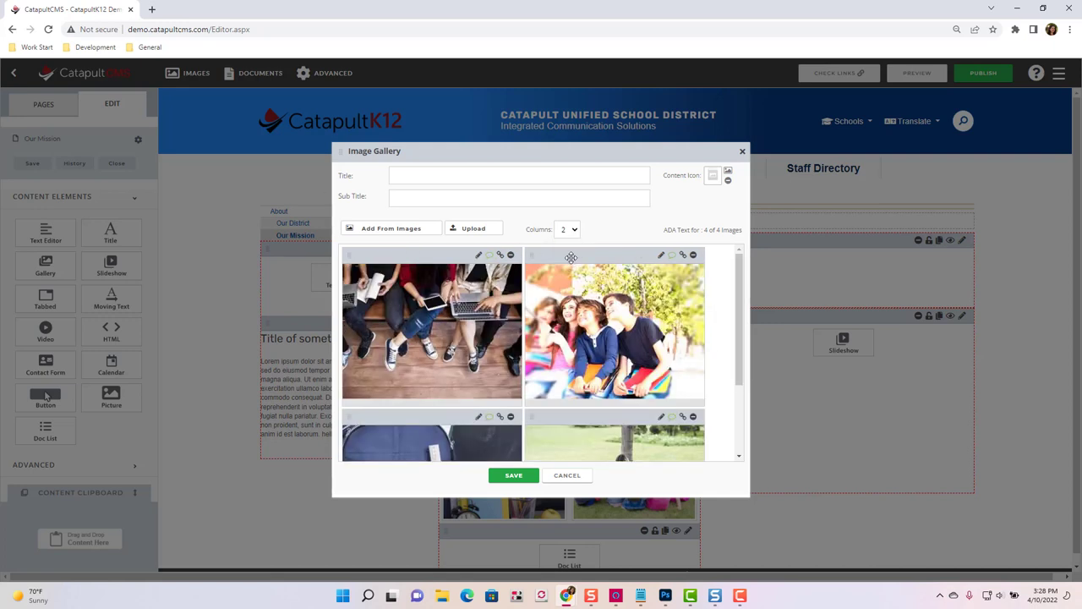
pyautogui.click(518, 477)
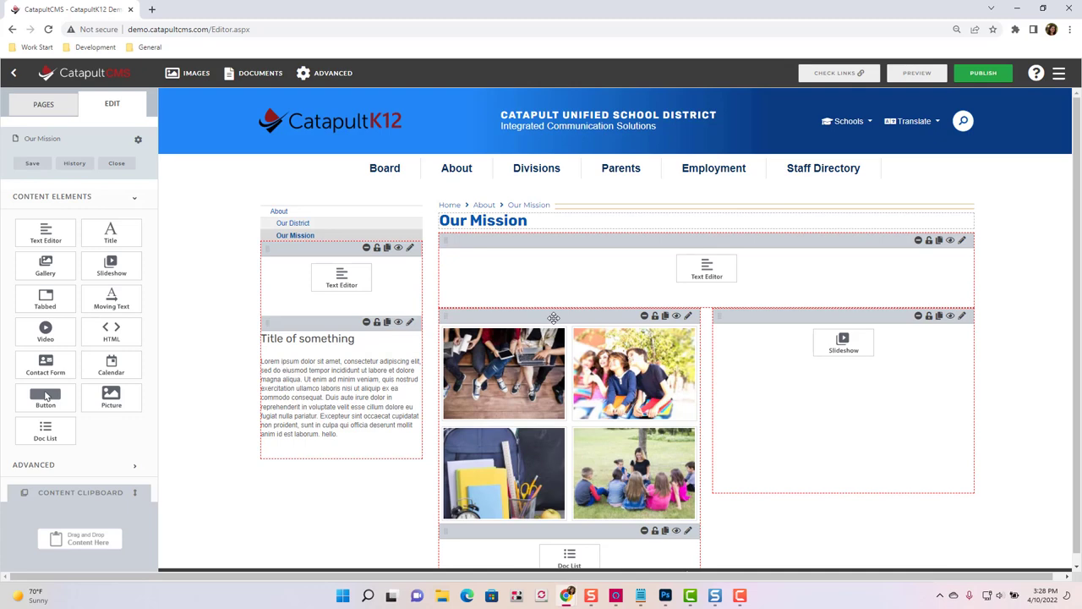
pyautogui.moveTo(553, 317); pyautogui.dragTo(404, 301)
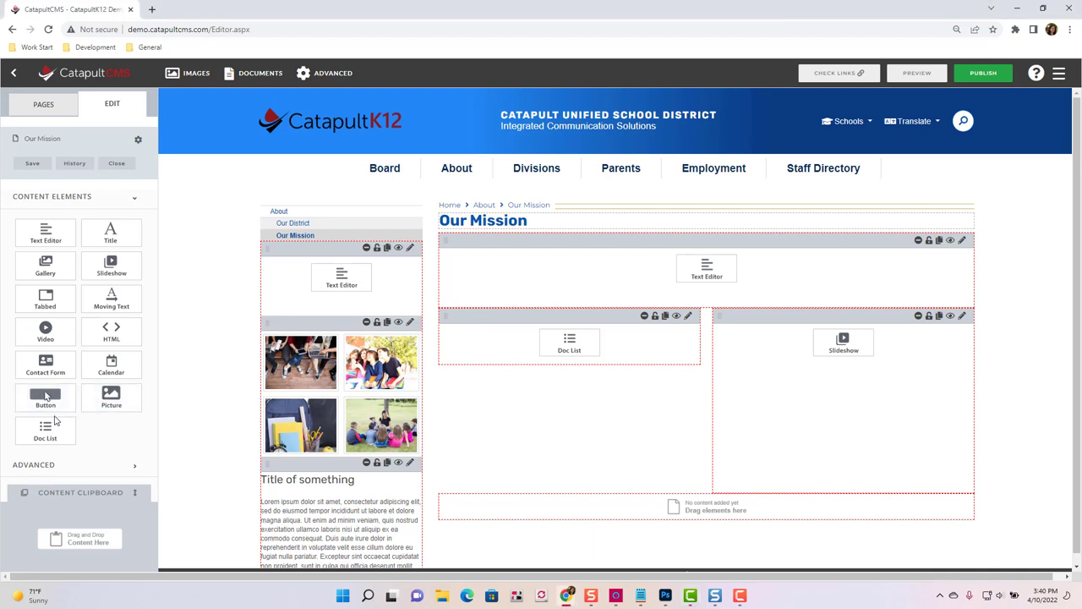
# - Place a Tabbed element below the main Text Editor and add a first tab titled "tab 1"
pyautogui.moveTo(49, 305); pyautogui.dragTo(603, 304)
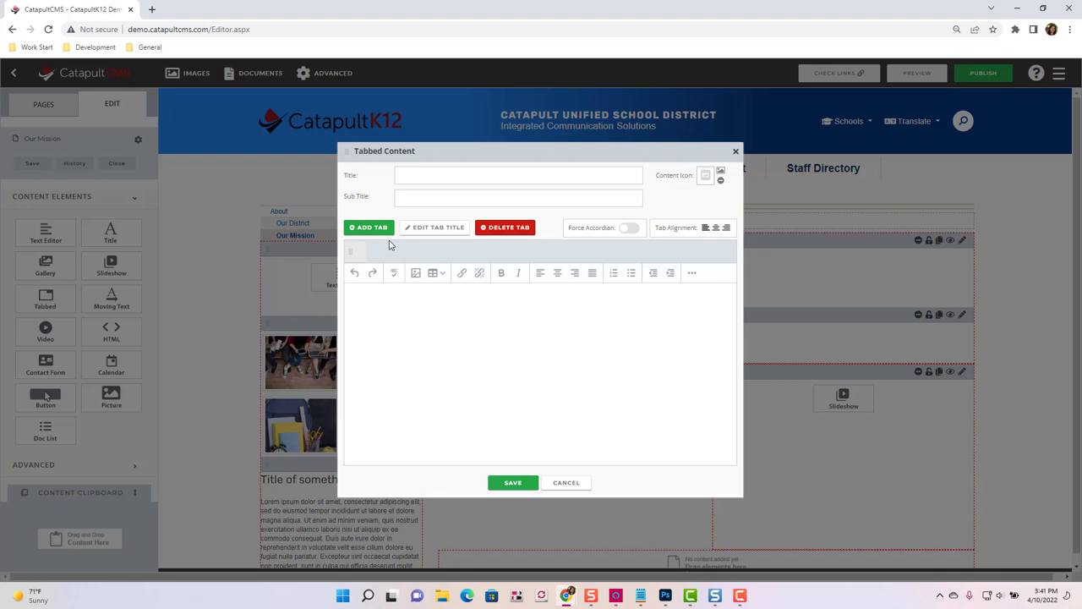
pyautogui.click(373, 230)
pyautogui.click(437, 323)
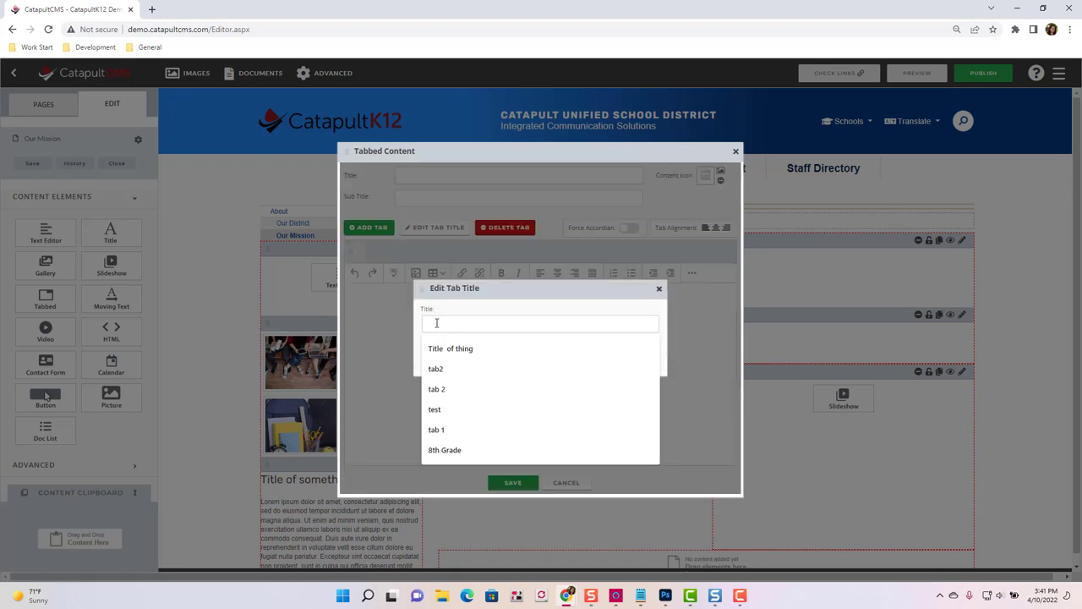
pyautogui.write('Tab 1')
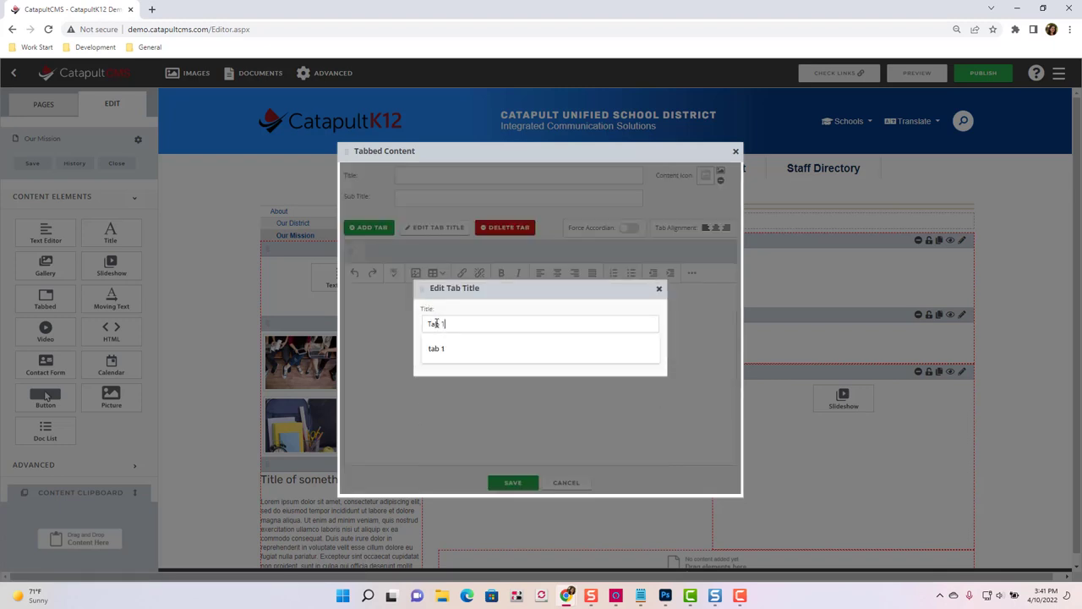
pyautogui.click(461, 356)
pyautogui.click(504, 352)
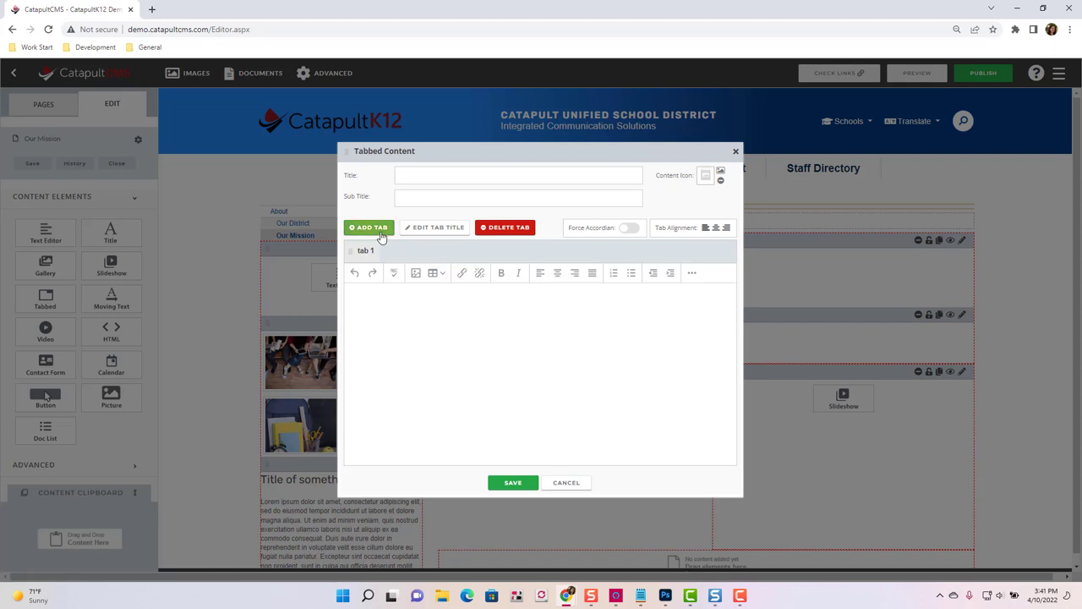
# - Add two more tabs to the tabbed content, titled "description of thing" and "something else."
pyautogui.click(372, 228)
pyautogui.click(449, 321)
pyautogui.write('description of')
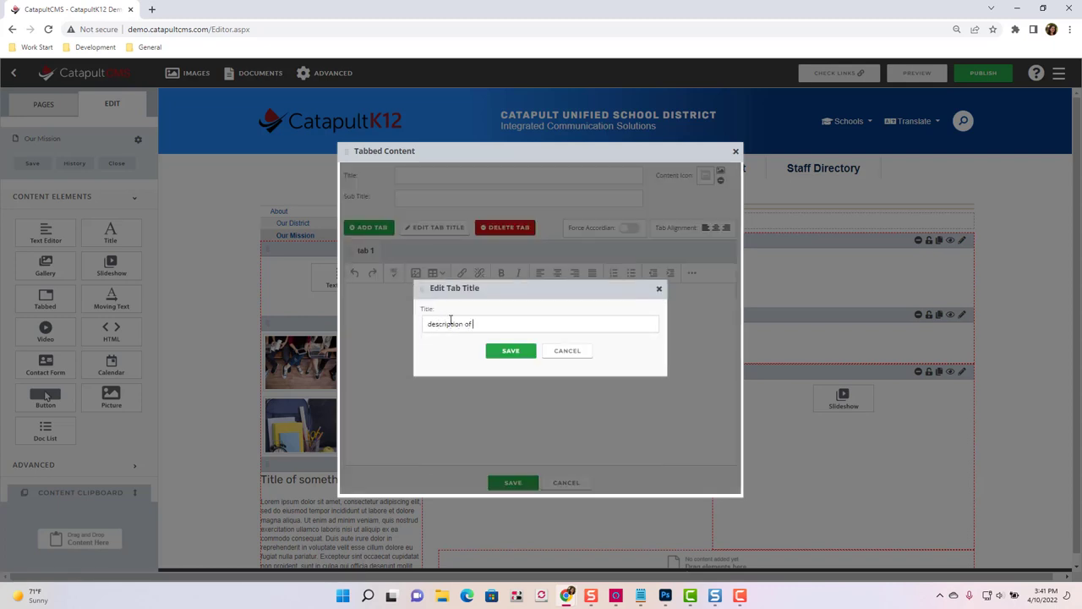
pyautogui.write(' thing')
pyautogui.click(511, 350)
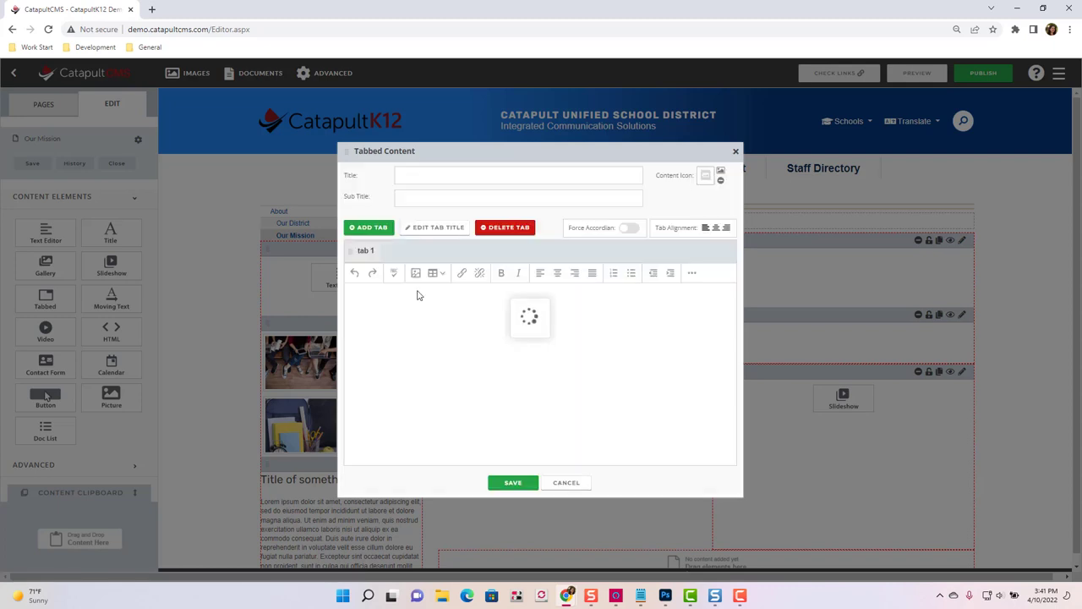
pyautogui.click(367, 228)
pyautogui.write('something else.')
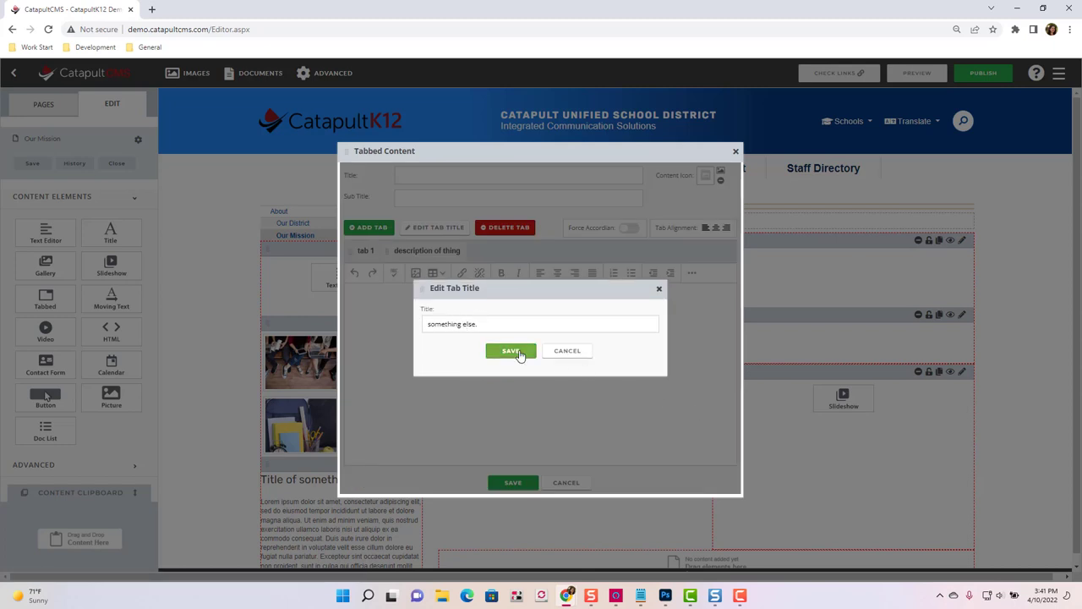
pyautogui.click(518, 351)
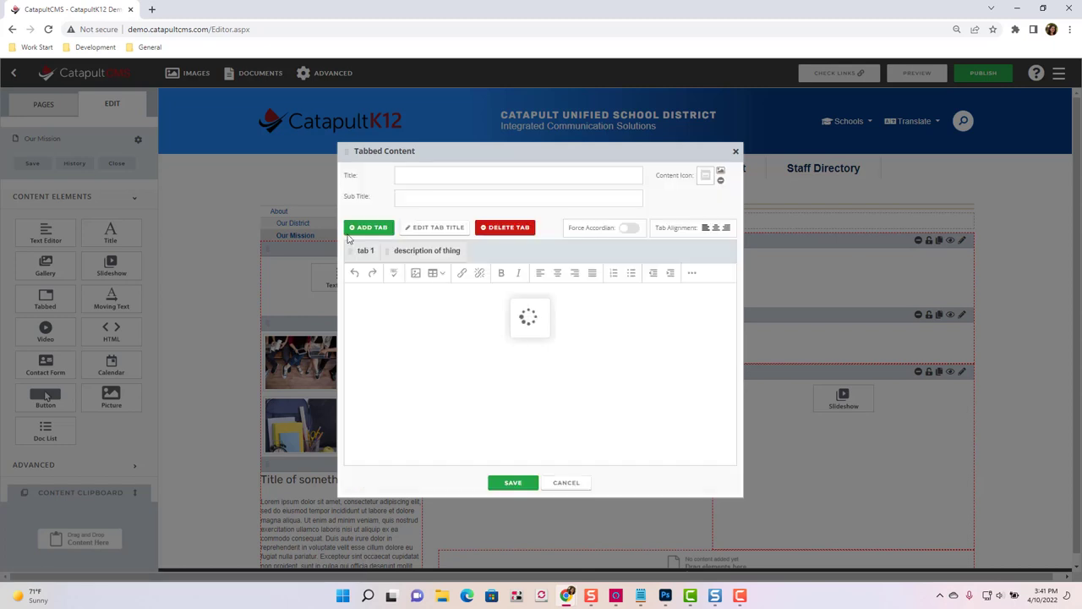
# - Review the text and picture in the "description of thing" tab and save the tabbed content
pyautogui.click(422, 256)
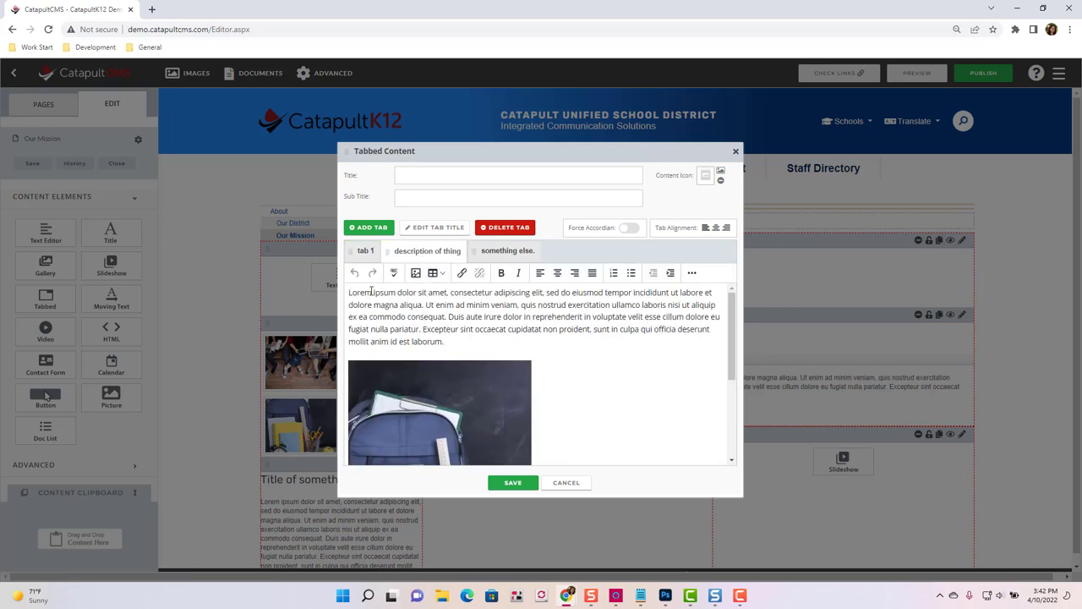
pyautogui.scroll(-3, 398, 323)
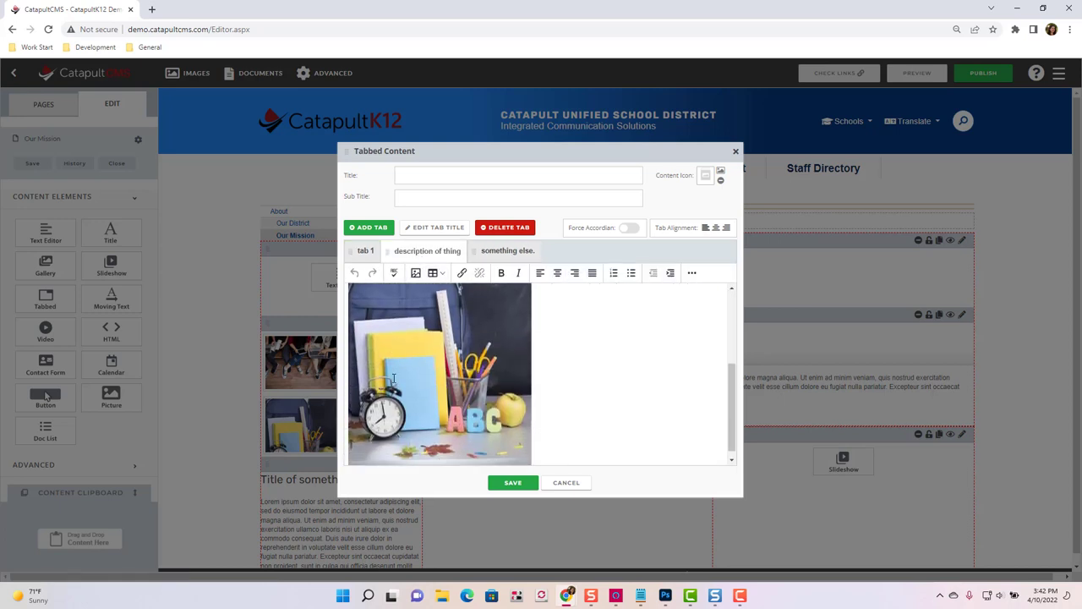
pyautogui.click(497, 484)
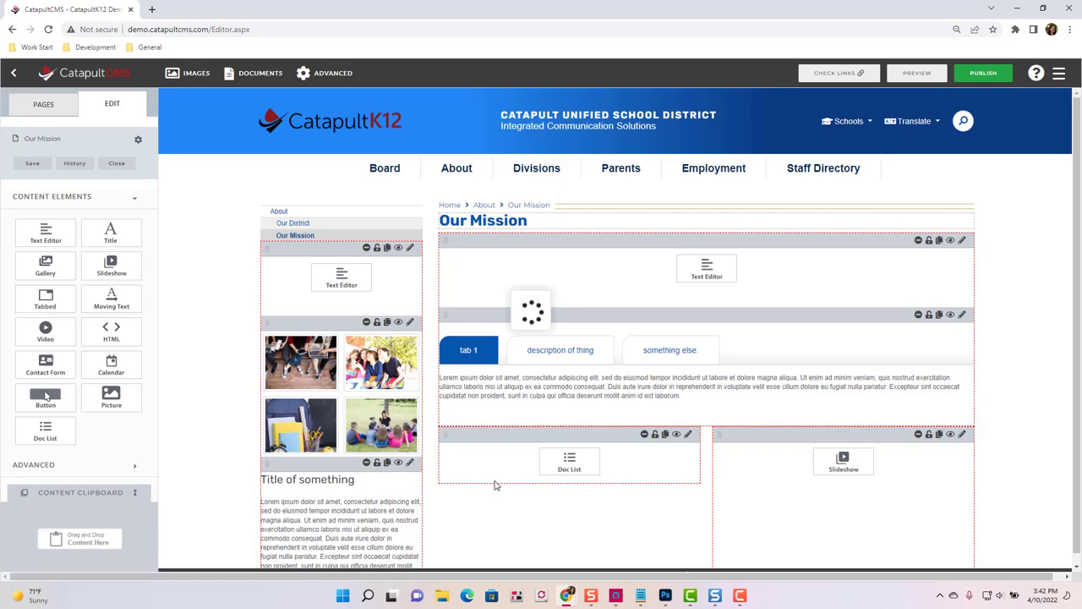
# - Turn on Force Accordian for the tabbed content and save it
pyautogui.click(595, 351)
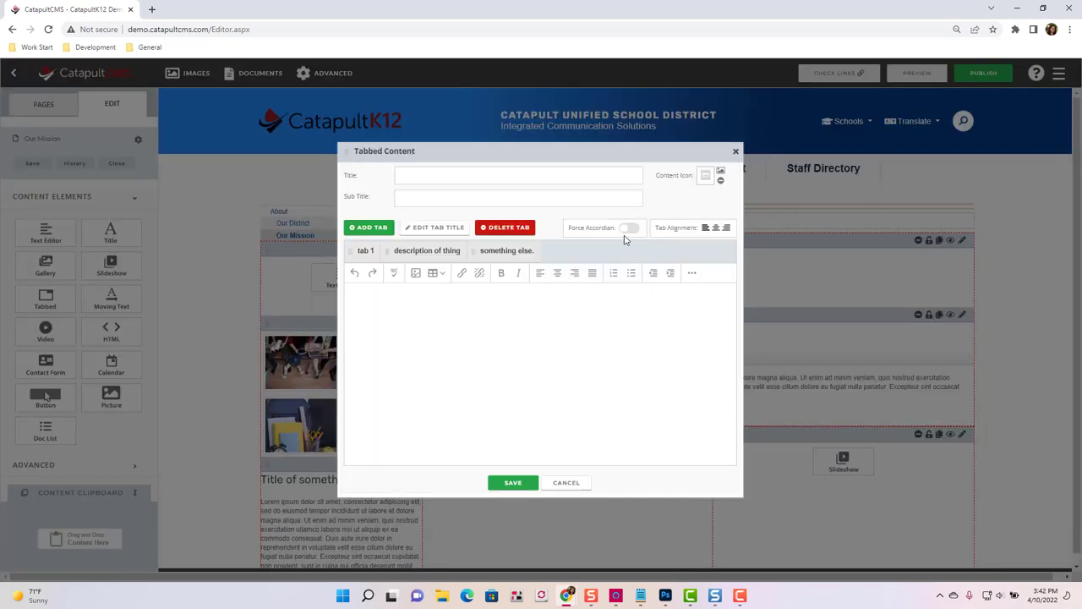
pyautogui.click(628, 228)
pyautogui.click(515, 483)
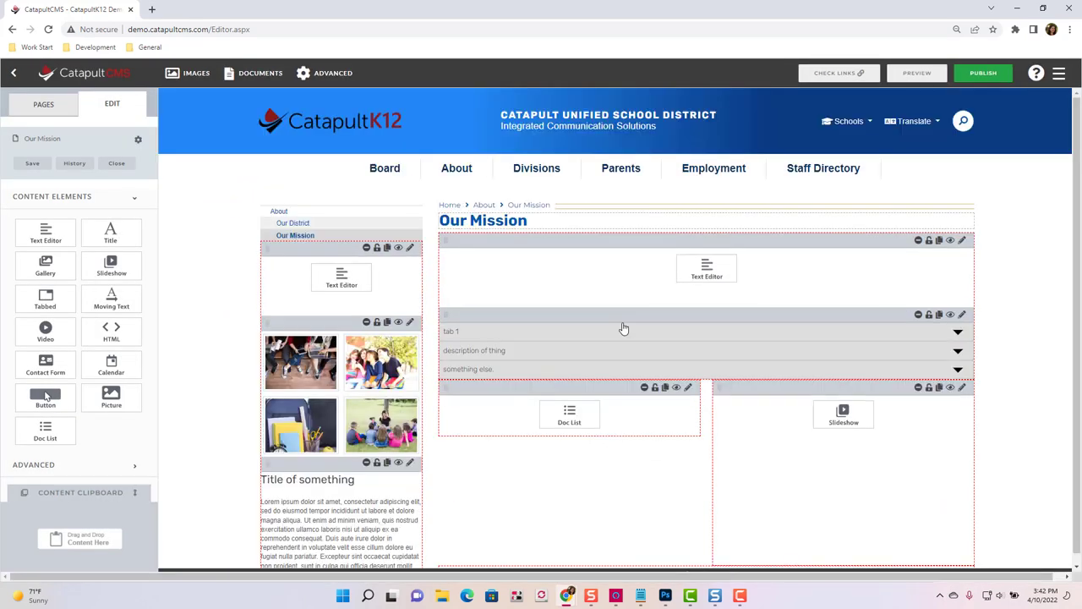
# - Preview the page and try expanding and collapsing the "tab 1" accordion section
pyautogui.click(916, 73)
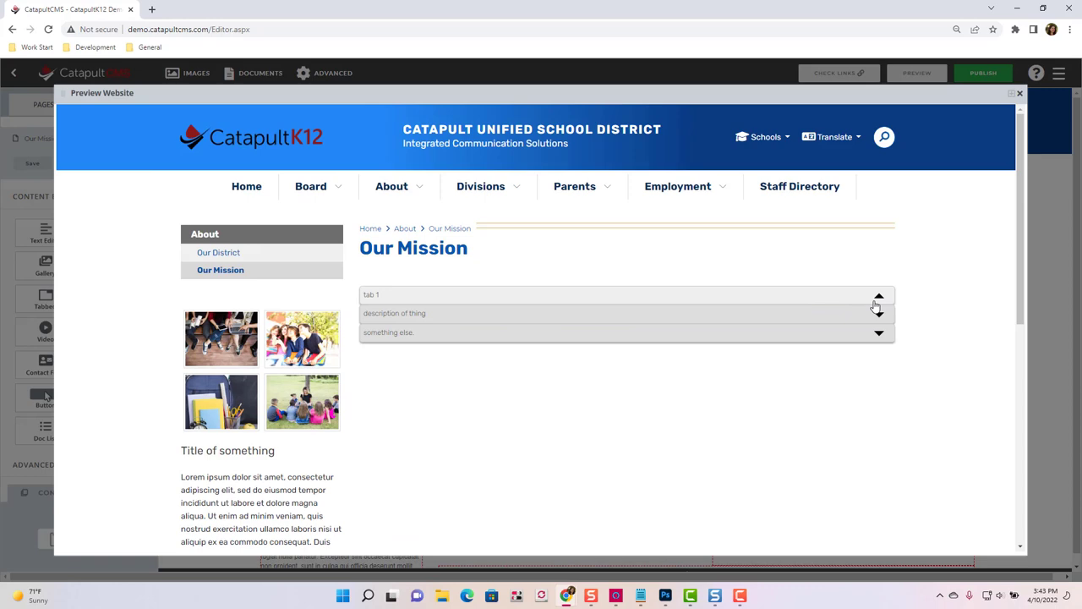
pyautogui.click(878, 296)
pyautogui.click(877, 296)
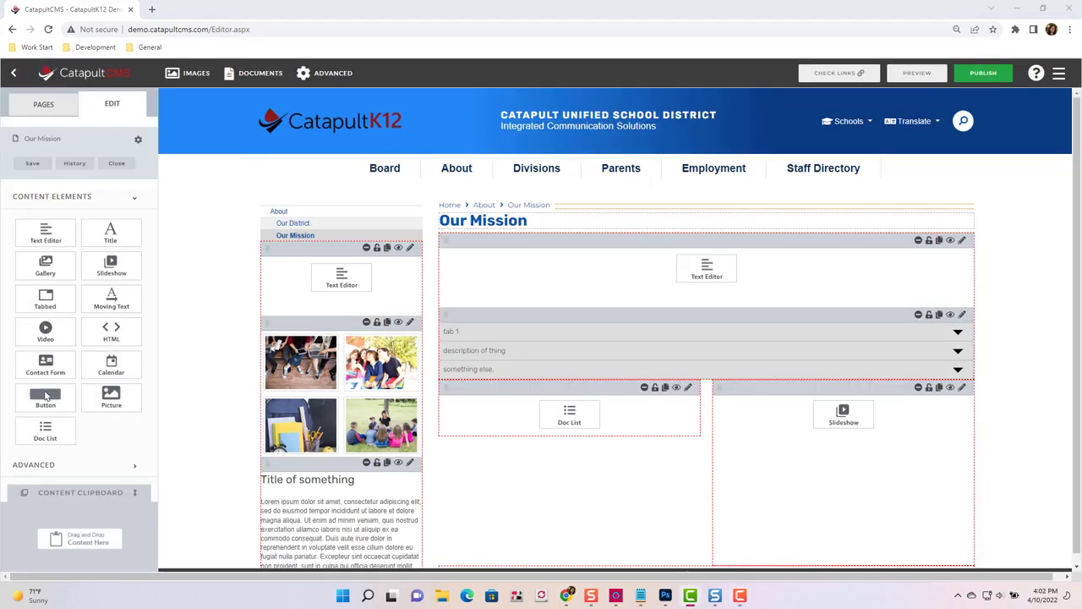
# - Link the Doc List element to the Agendas folder under Board and set Folders Start to Open
pyautogui.doubleClick(536, 423)
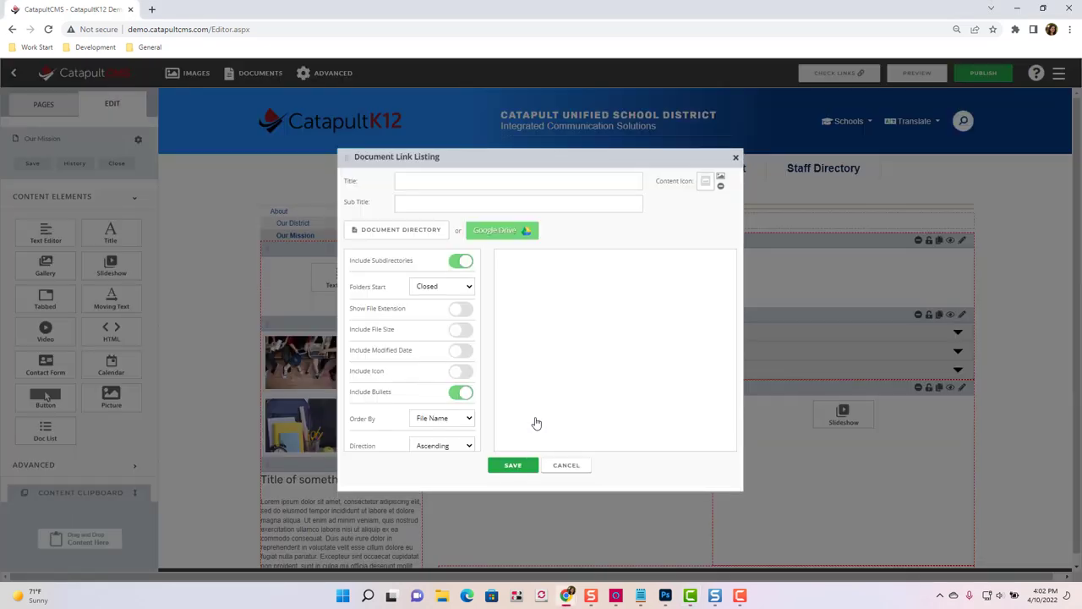
pyautogui.click(398, 230)
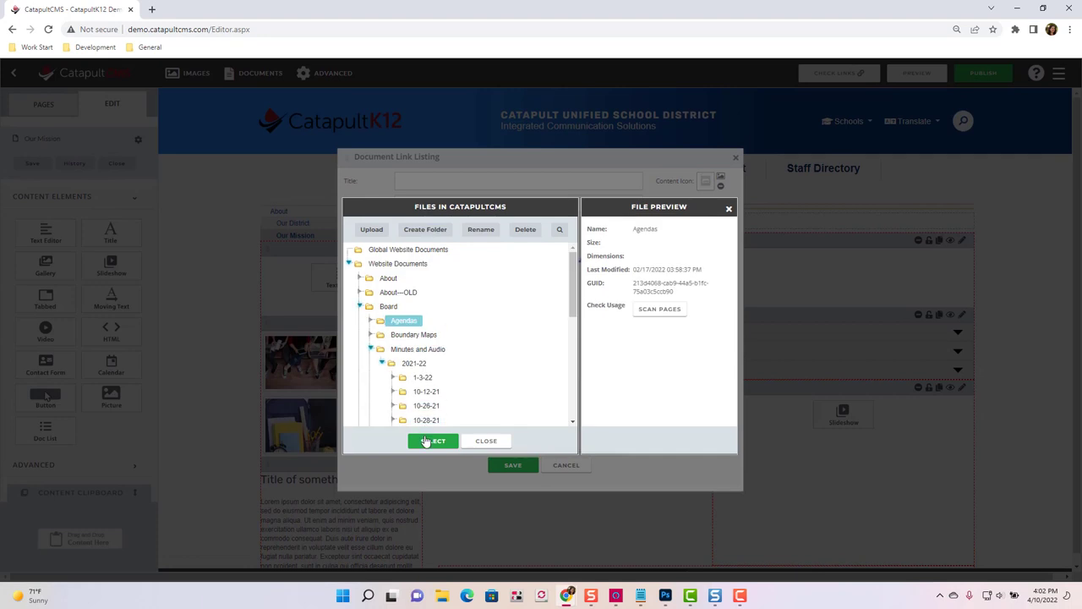
pyautogui.click(425, 441)
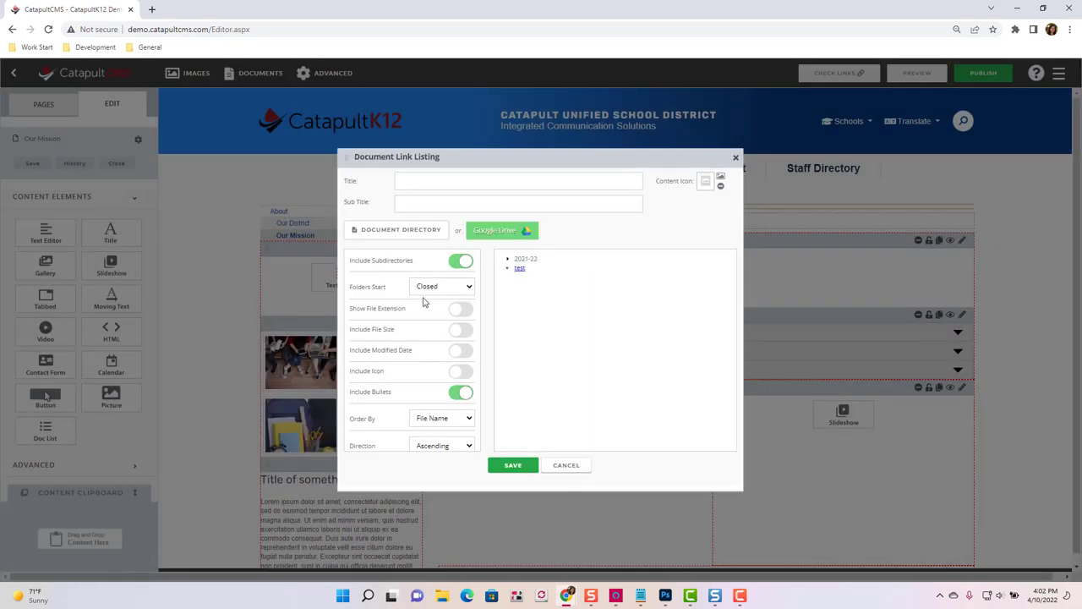
pyautogui.click(457, 288)
pyautogui.click(457, 302)
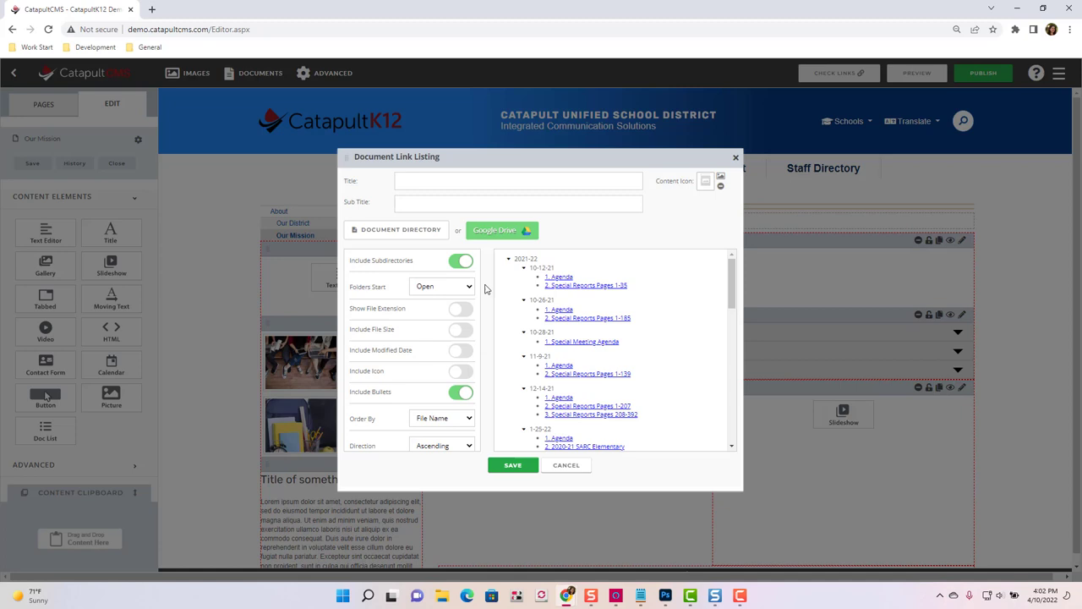
# - Look at the Google Drive folder picker, cancel it, and save the document list with the Agendas folder
pyautogui.click(505, 237)
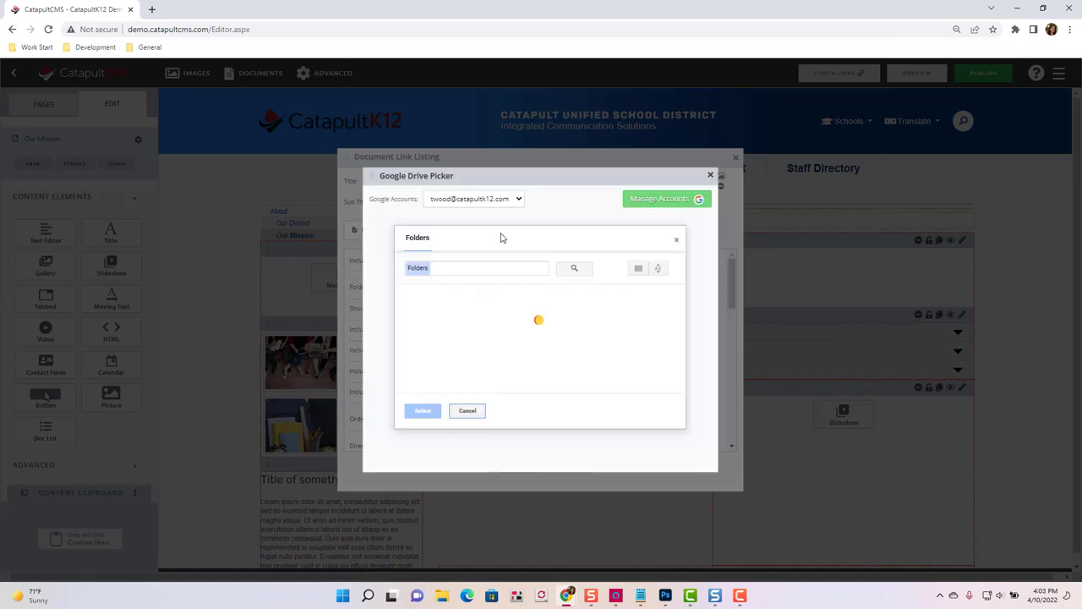
pyautogui.click(467, 409)
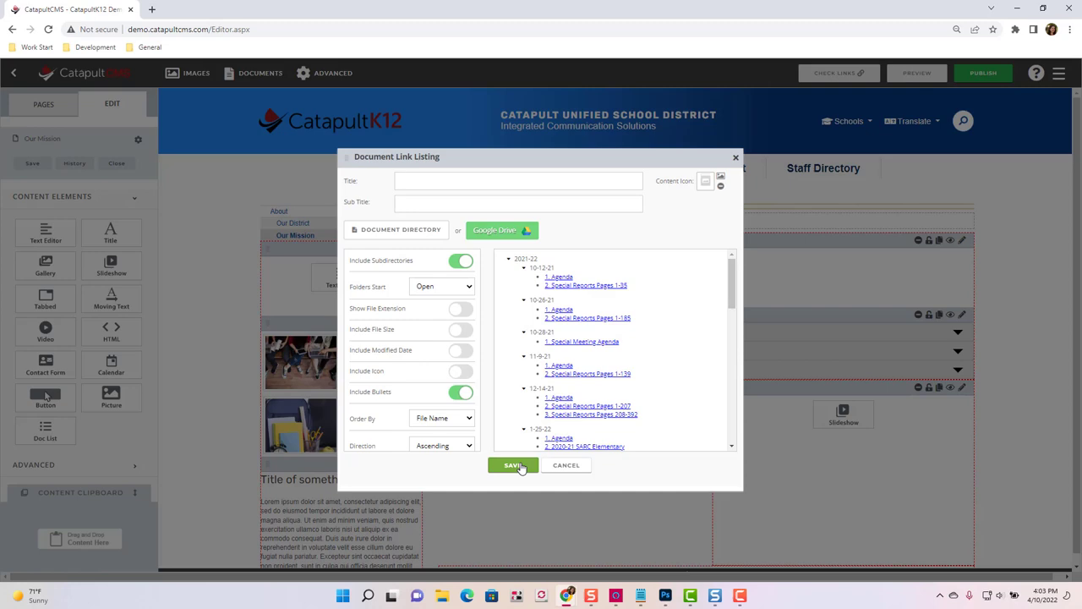
pyautogui.click(518, 466)
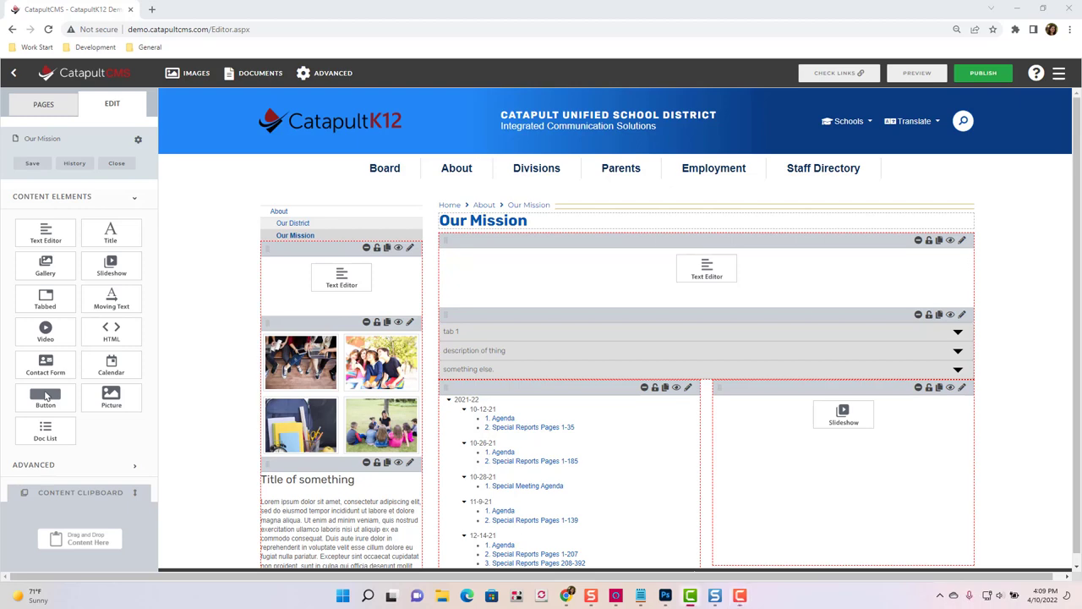
# - Examine the document list's content element lock options and save them without enabling any lock
pyautogui.scroll(-2, 662, 268)
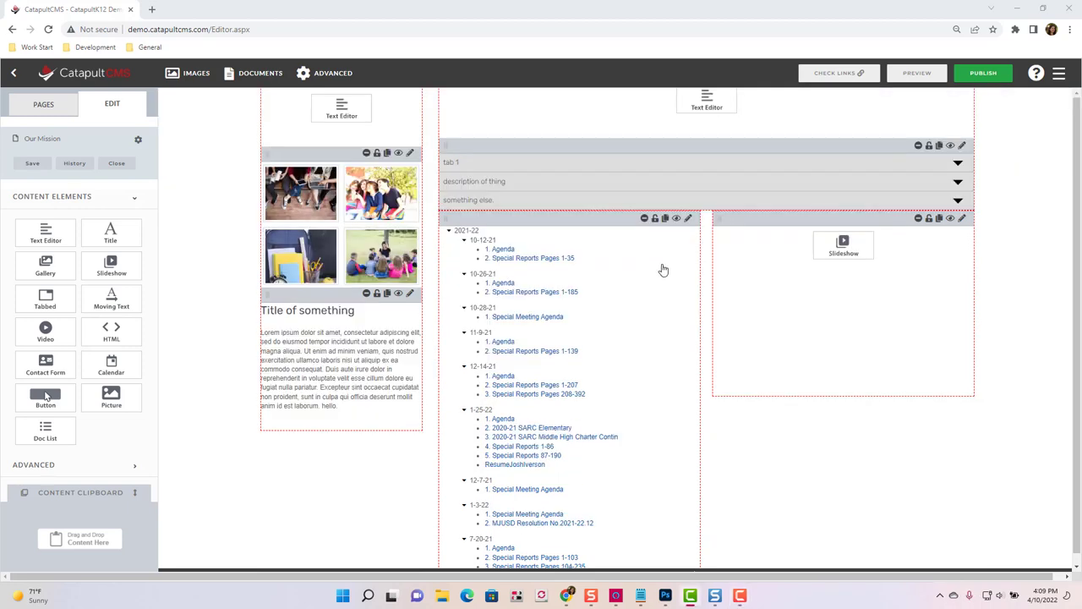
pyautogui.click(654, 221)
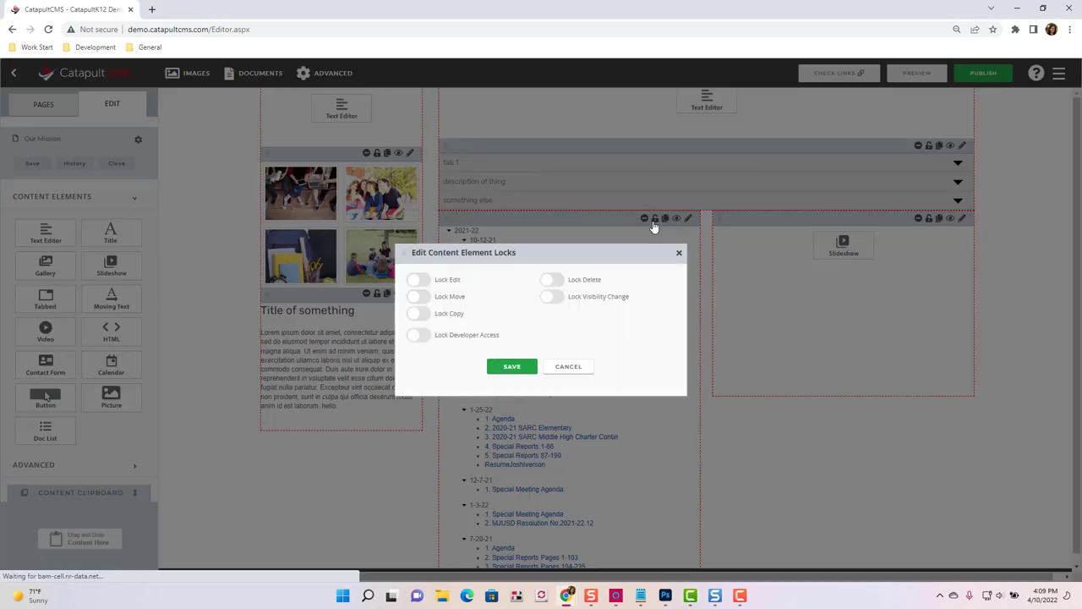
pyautogui.click(510, 365)
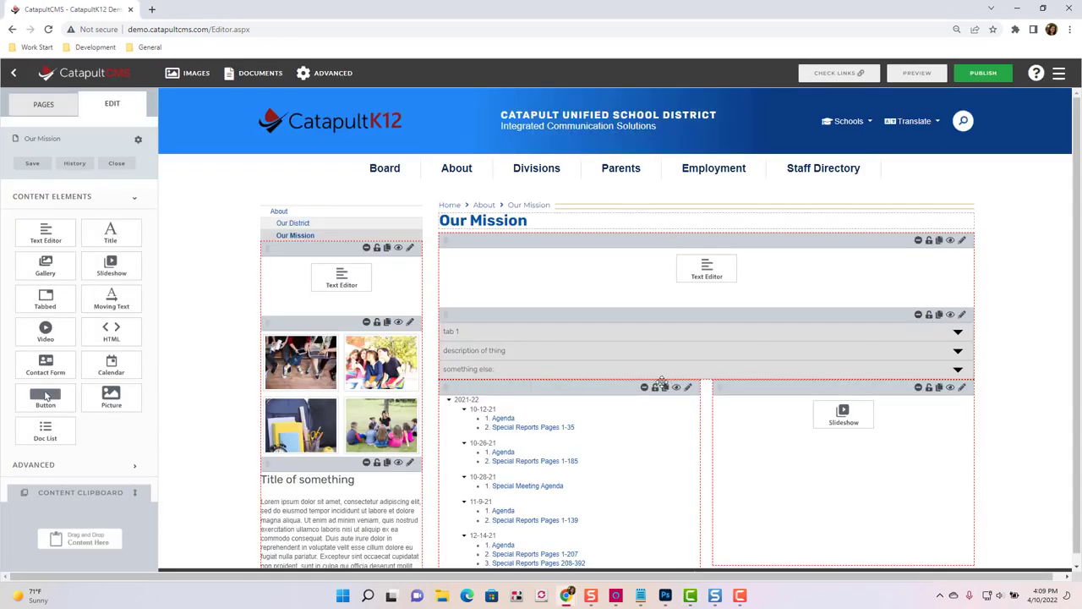
# - Copy the document list and sidebar gallery to the Content Clipboard, and place the gallery copy between the main Text Editor and the accordion
pyautogui.scroll(-2, 660, 382)
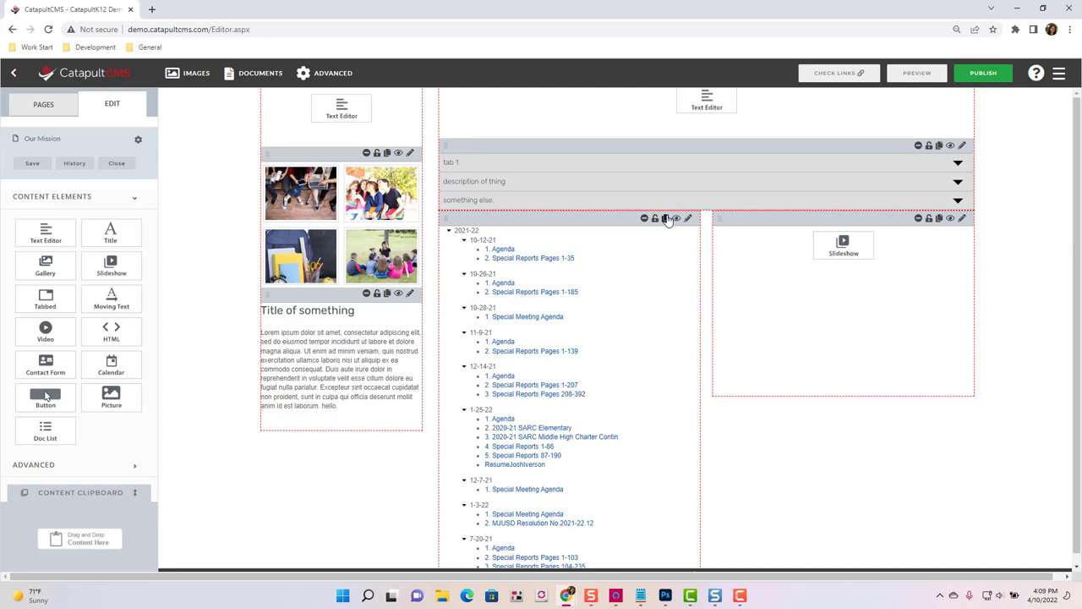
pyautogui.click(665, 219)
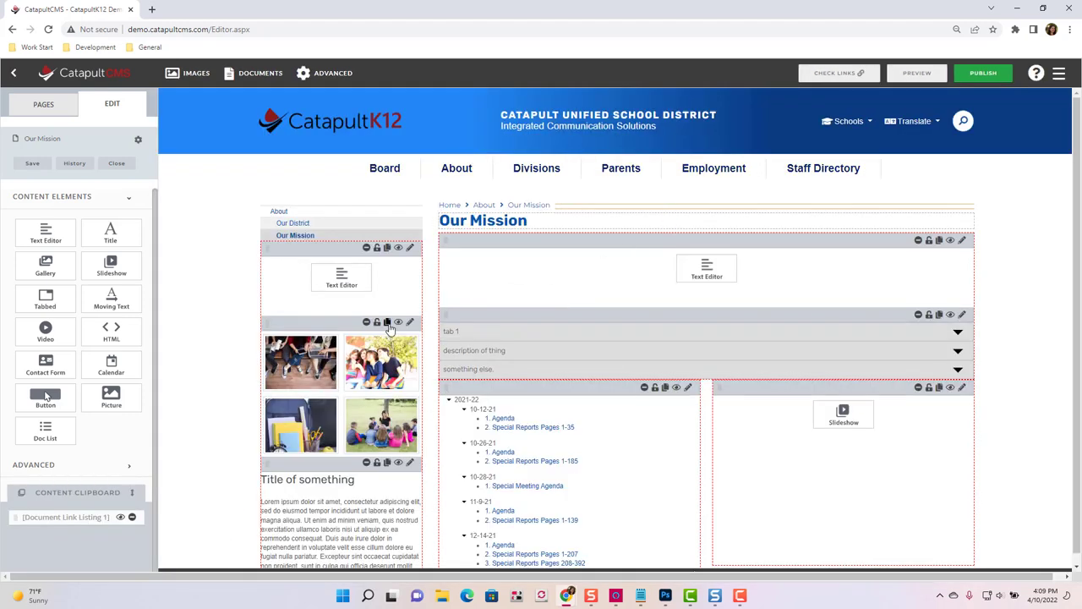
pyautogui.click(388, 323)
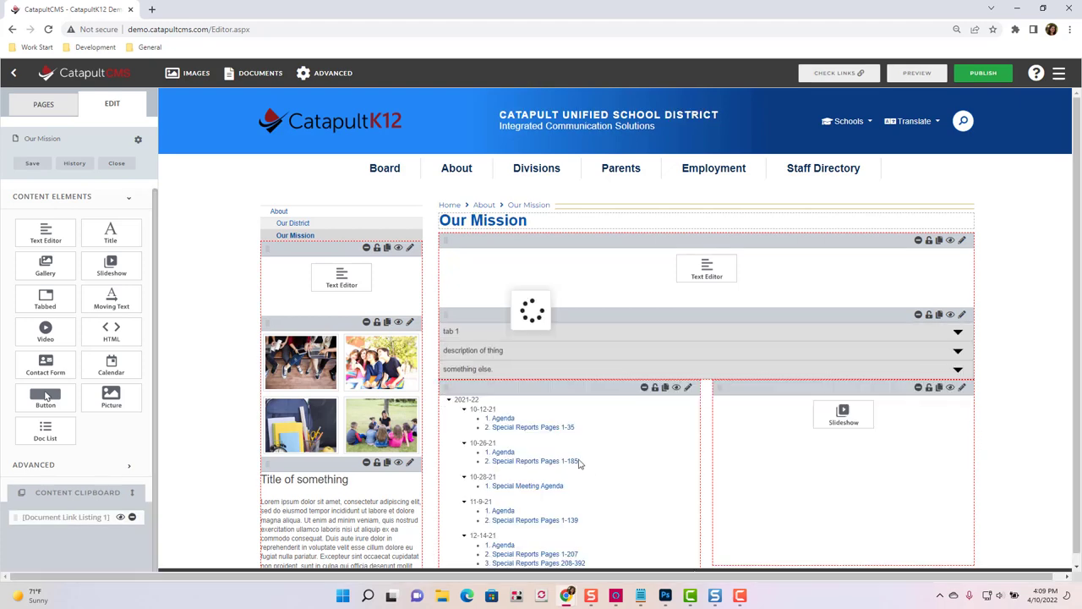
pyautogui.scroll(-1, 580, 507)
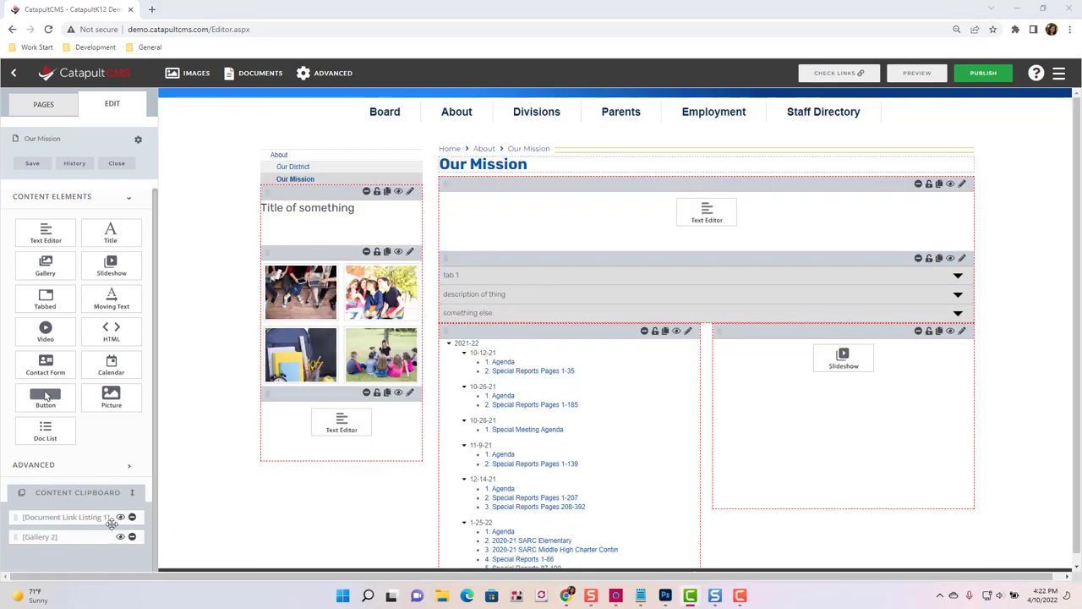
pyautogui.moveTo(55, 537); pyautogui.dragTo(506, 256)
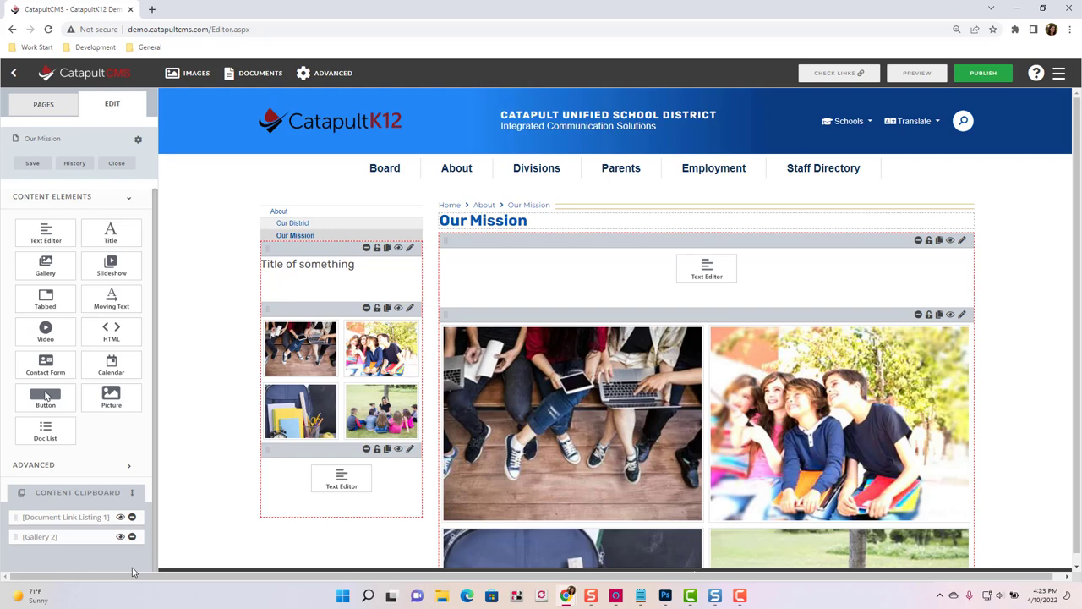
# - Set the Agendas document list's content element visibility to Hidden and save the setting
pyautogui.scroll(-5, 131, 572)
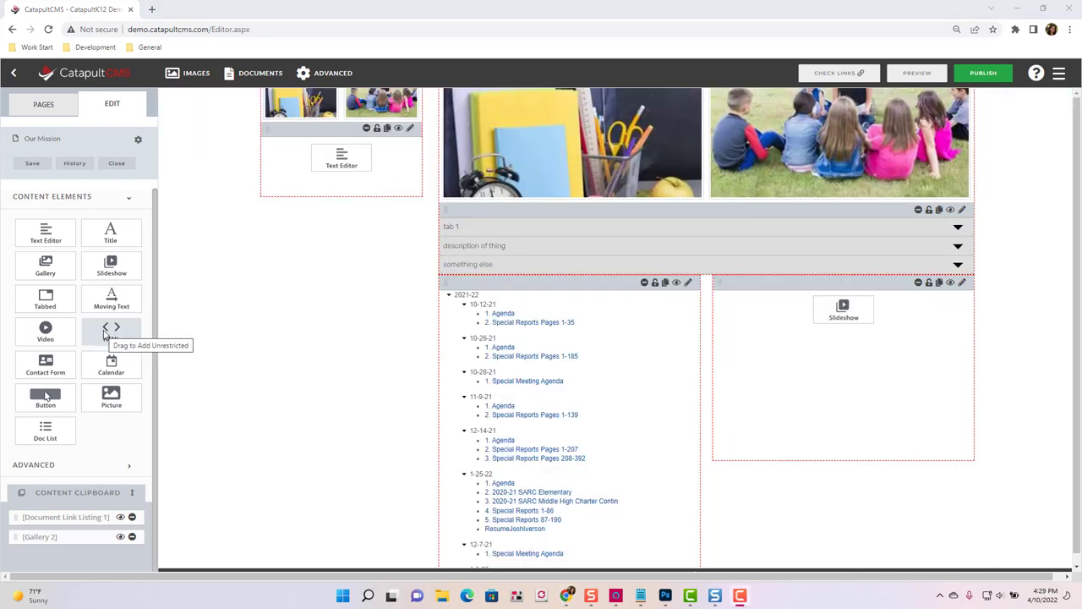
pyautogui.click(677, 283)
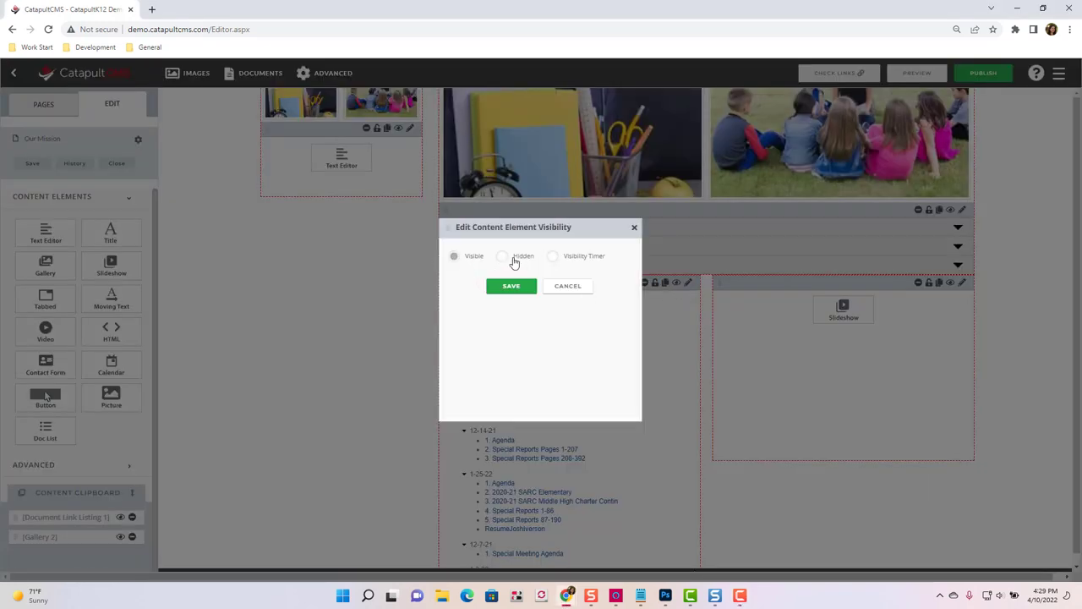
pyautogui.click(514, 262)
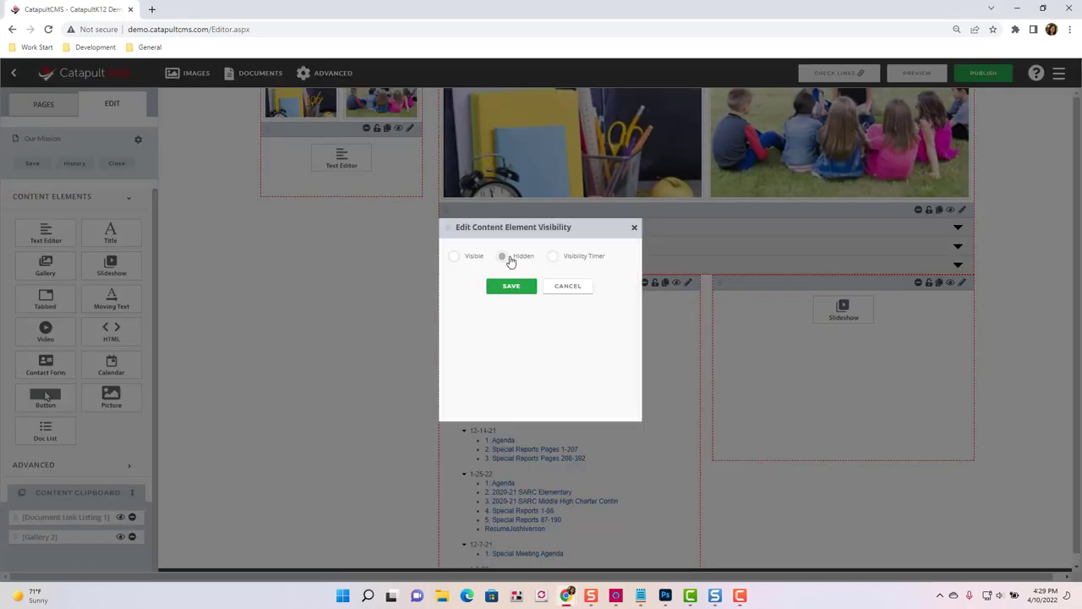
pyautogui.click(552, 259)
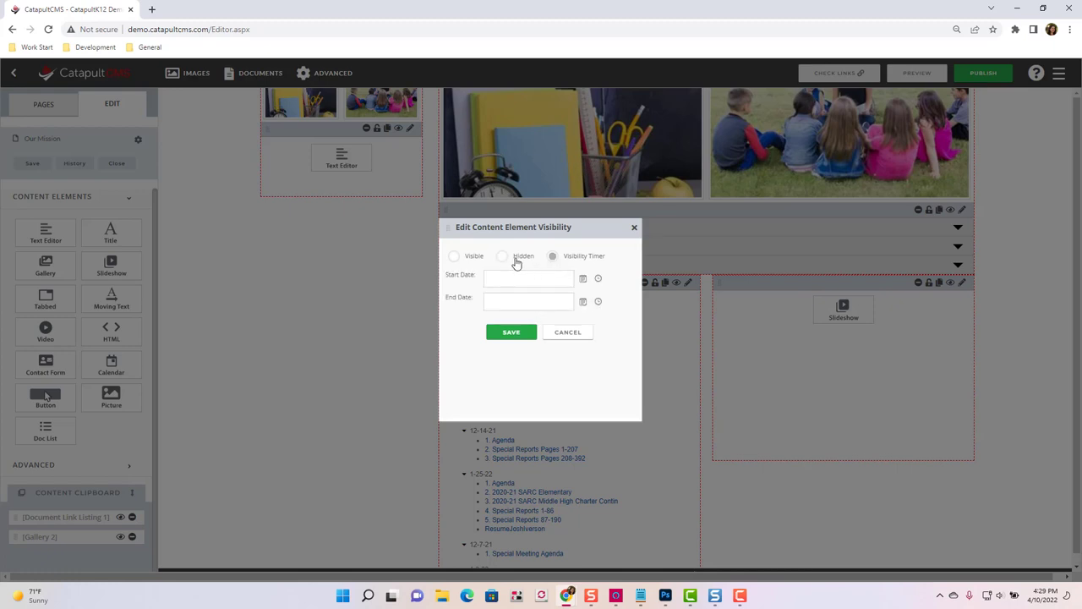
pyautogui.click(516, 261)
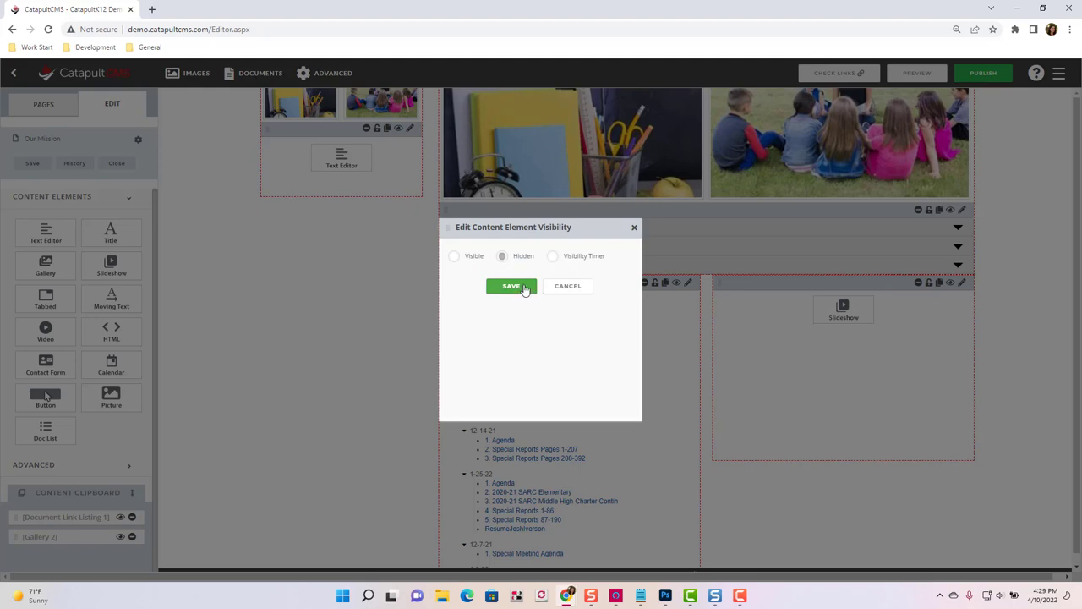
pyautogui.click(526, 285)
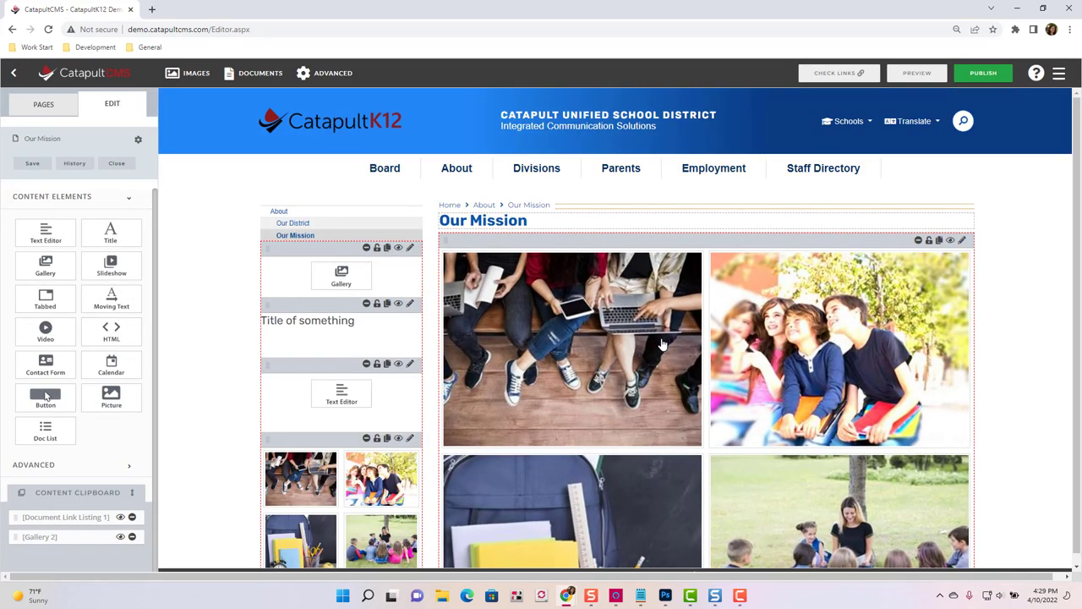
pyautogui.scroll(-3, 663, 344)
pyautogui.scroll(-3, 661, 338)
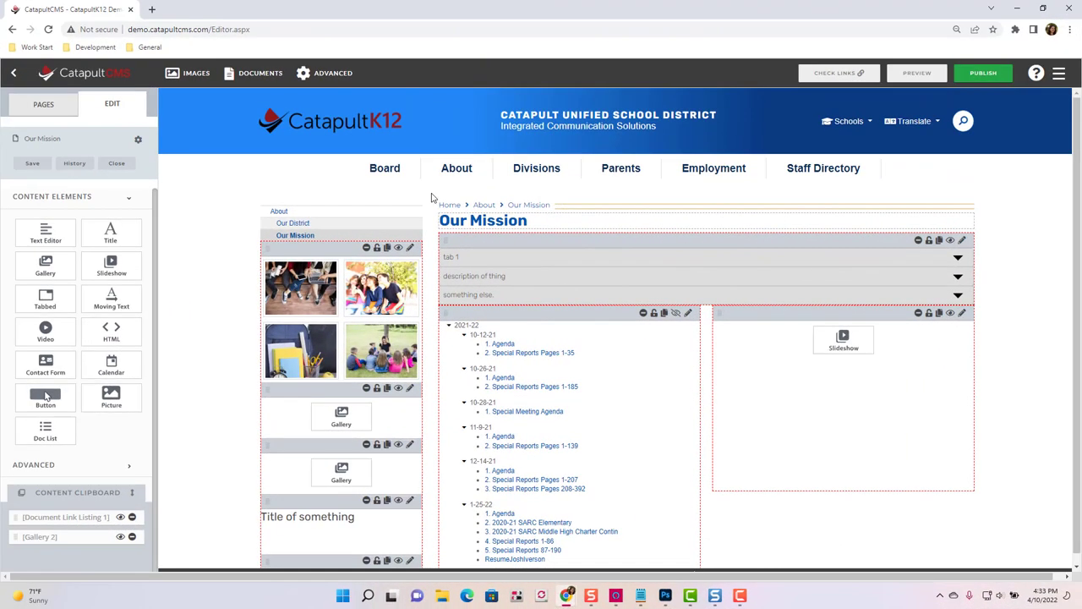
pyautogui.moveTo(448, 173)
pyautogui.click(461, 203)
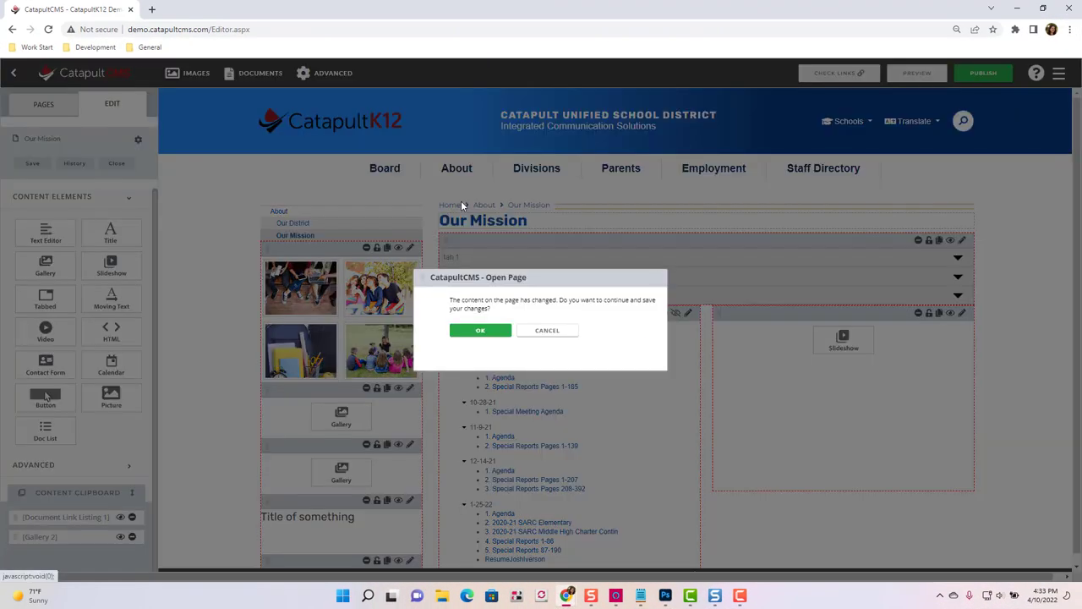
pyautogui.click(541, 331)
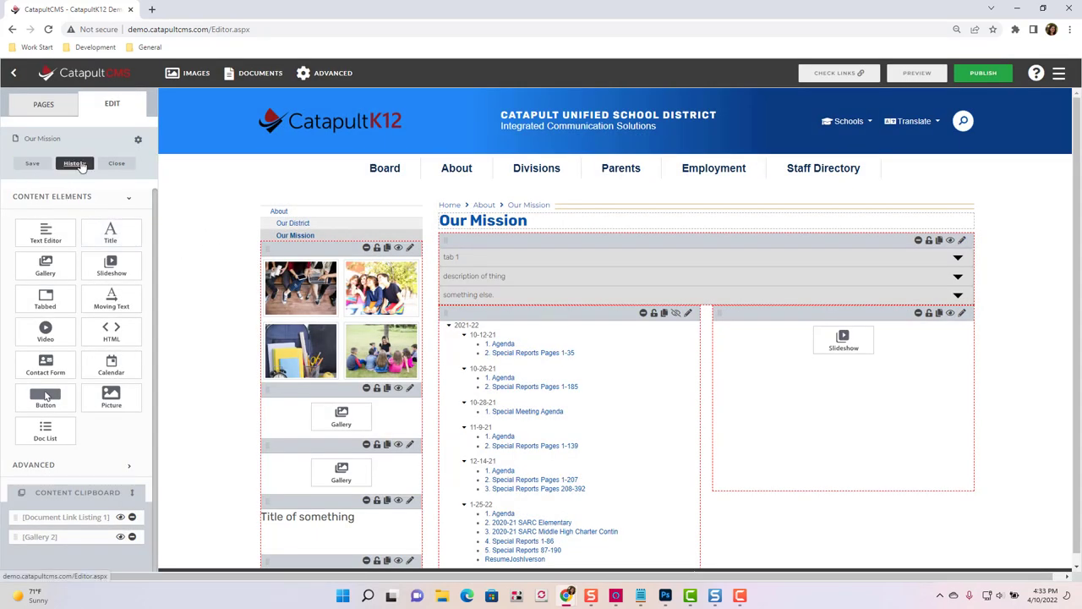
# - Examine the backup versions in the Our Mission page history and close it without opening any of them
pyautogui.click(75, 163)
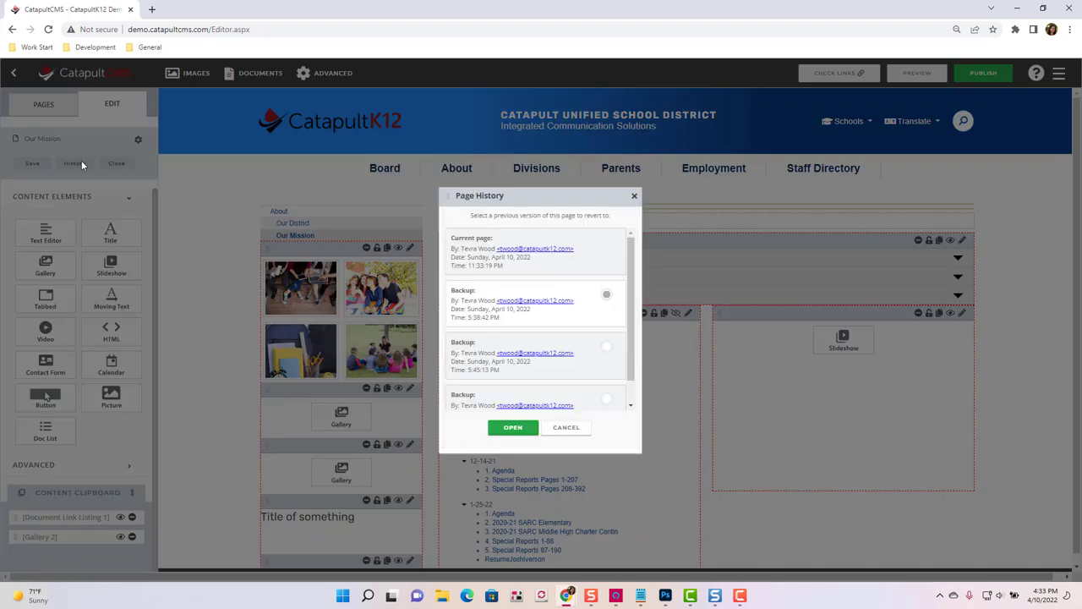
pyautogui.scroll(-1, 502, 261)
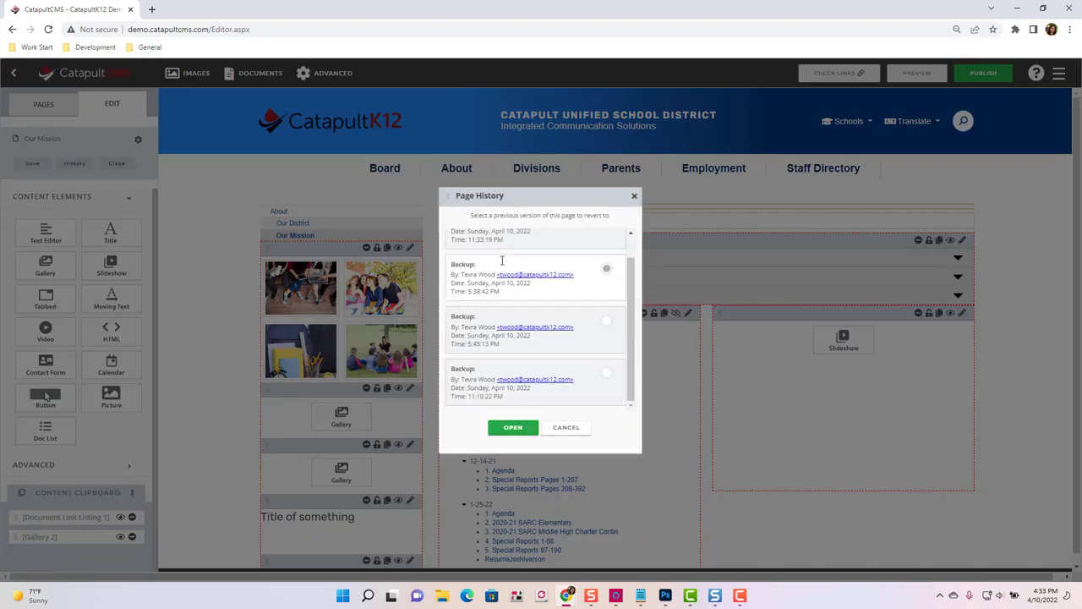
pyautogui.scroll(1, 502, 261)
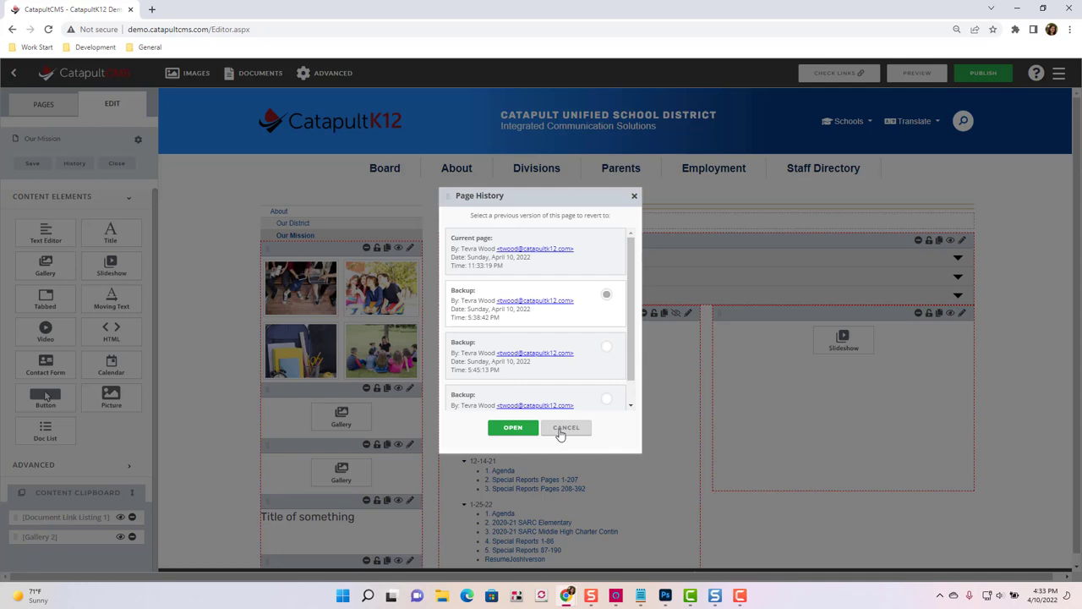
pyautogui.click(560, 428)
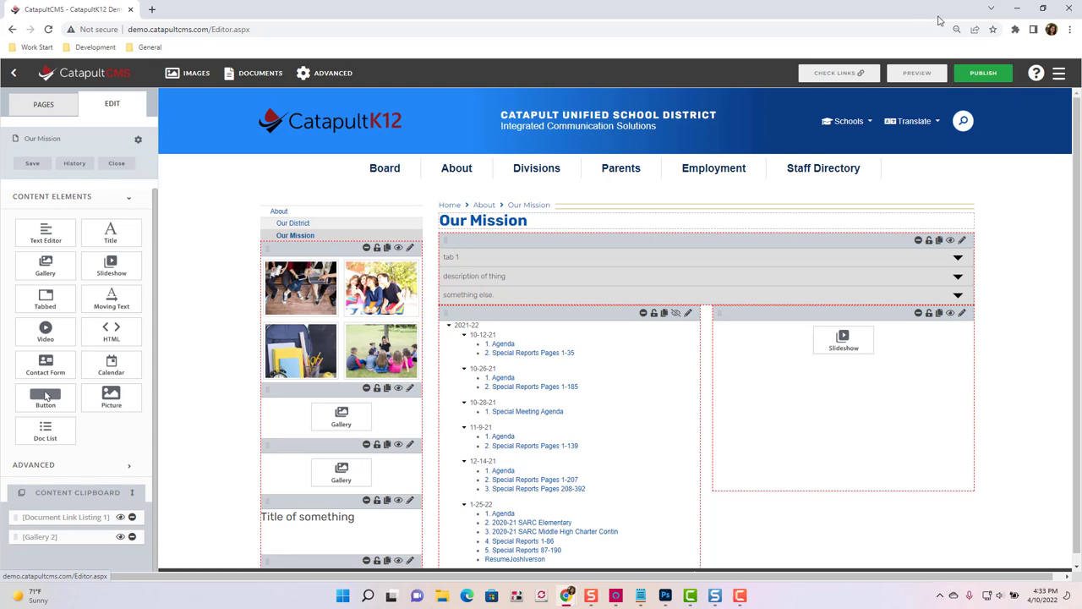
# - Publish the website and agree to save the changes made to the Our Mission page
pyautogui.click(982, 74)
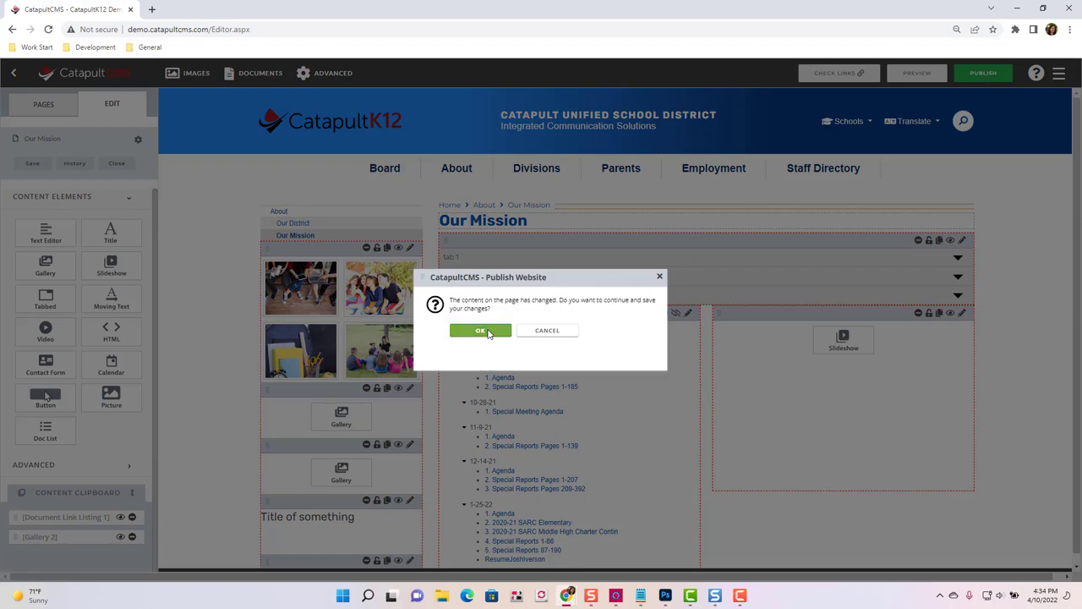
pyautogui.click(488, 332)
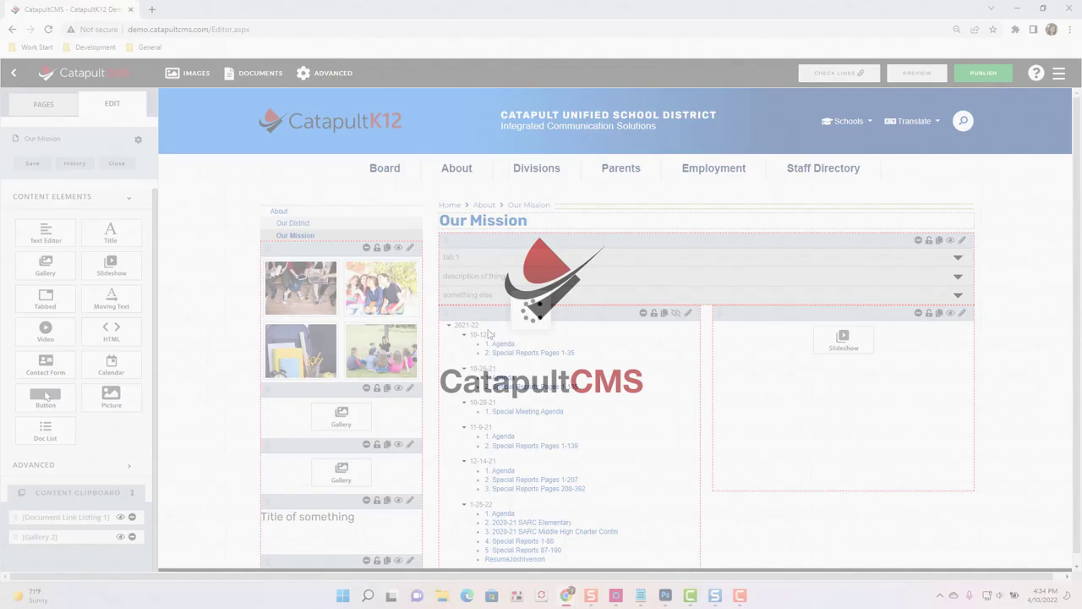